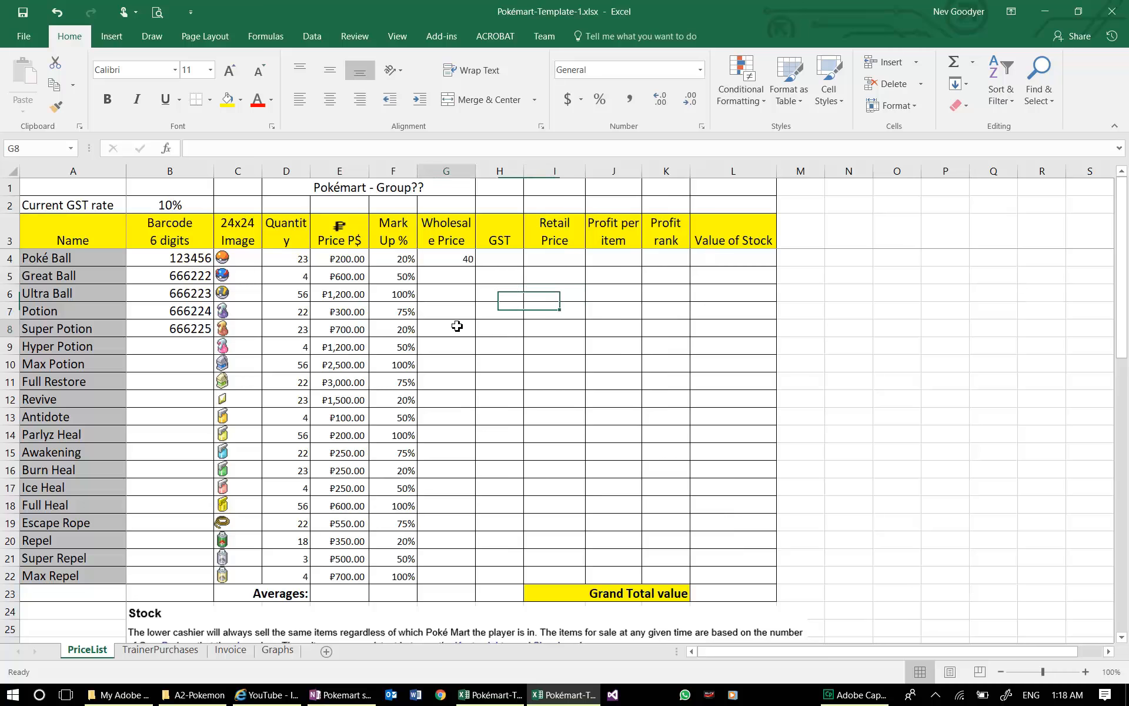
Step: Enter the formula =E4*F4 for the Poké Ball's wholesale price in G4, multiplying its price by its mark-up
click(453, 259)
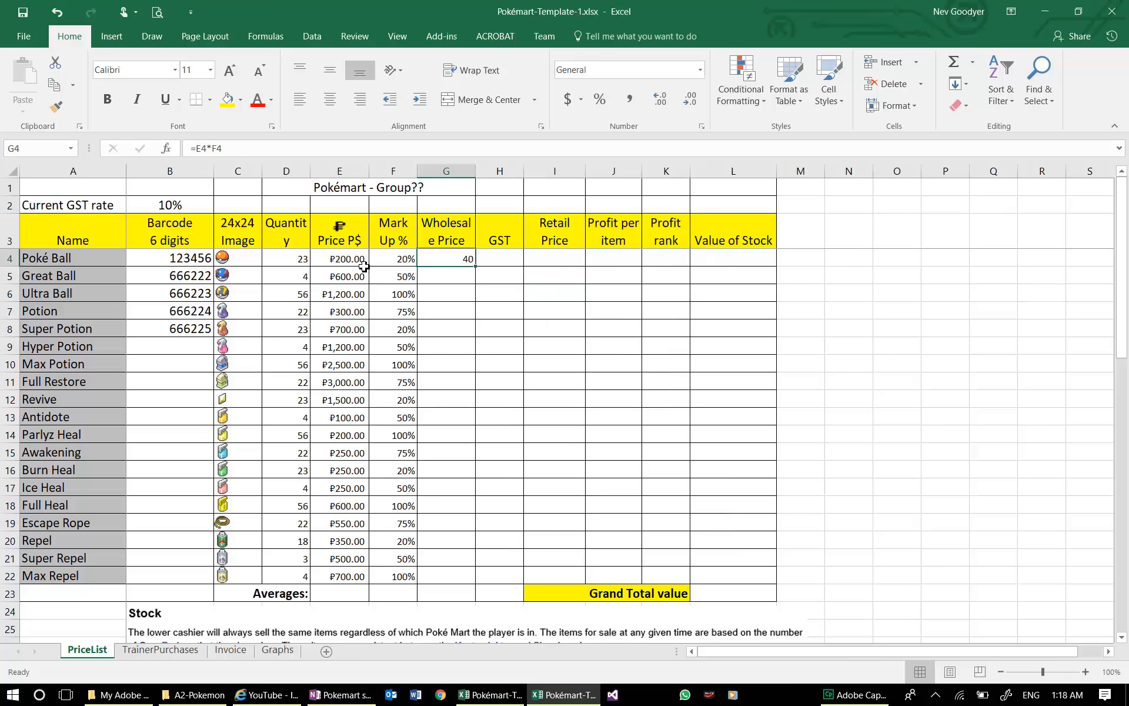
click(337, 258)
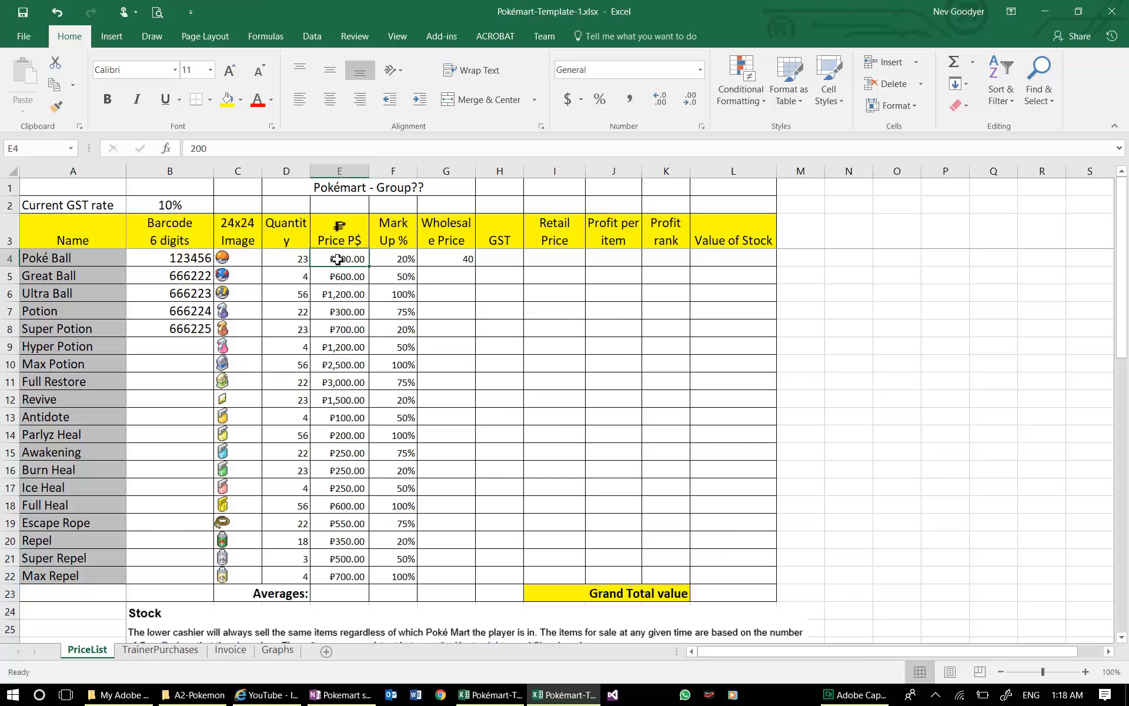
click(395, 260)
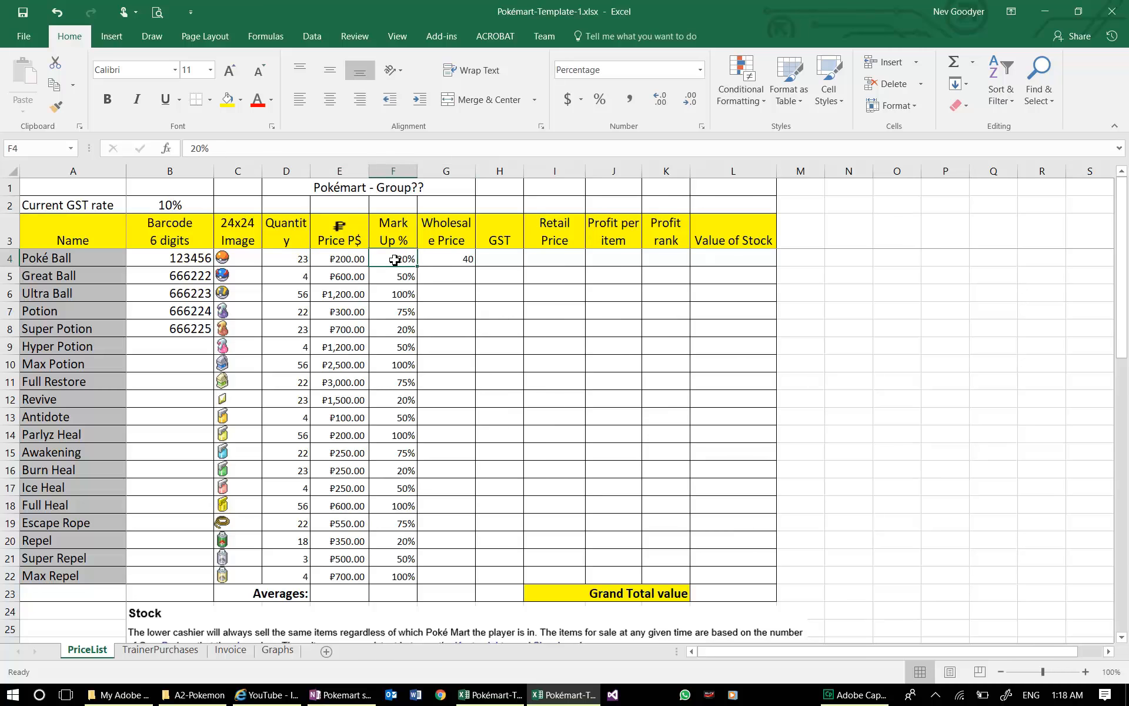
click(440, 259)
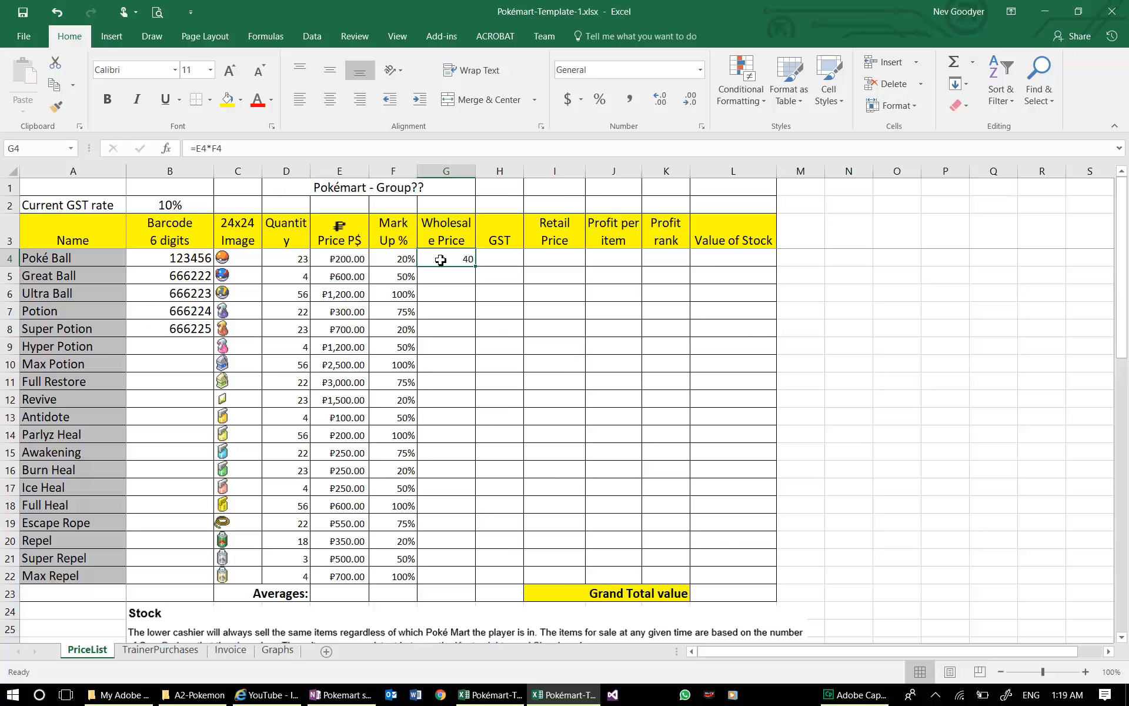
text(=)
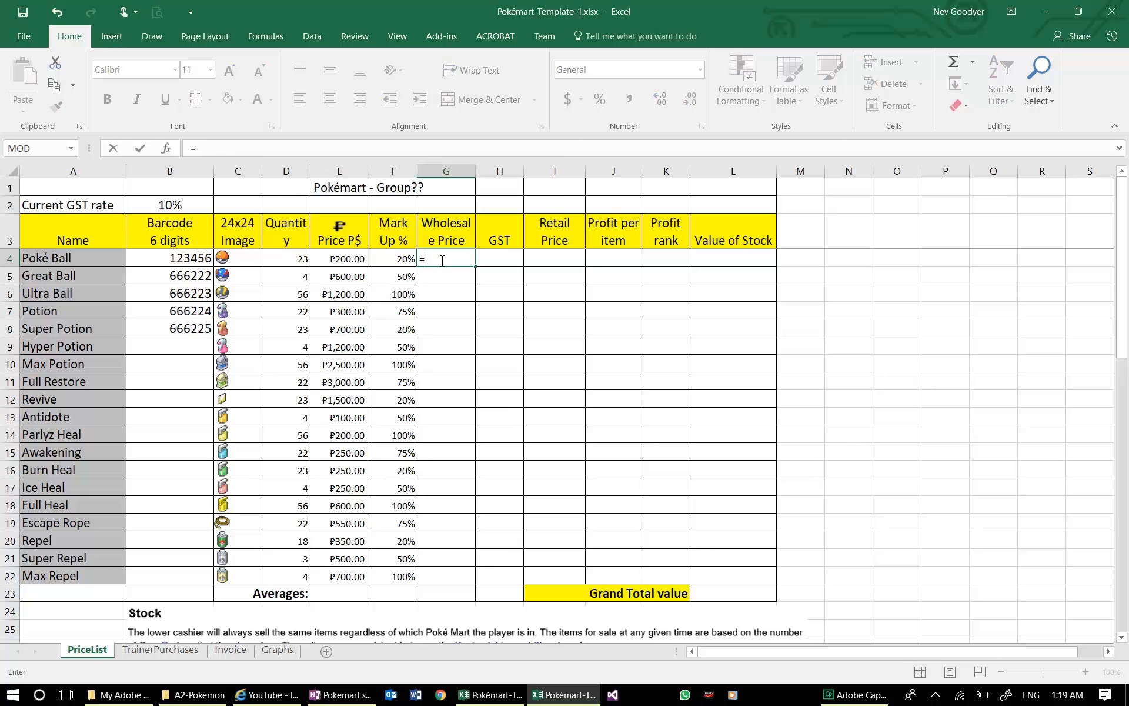
click(350, 261)
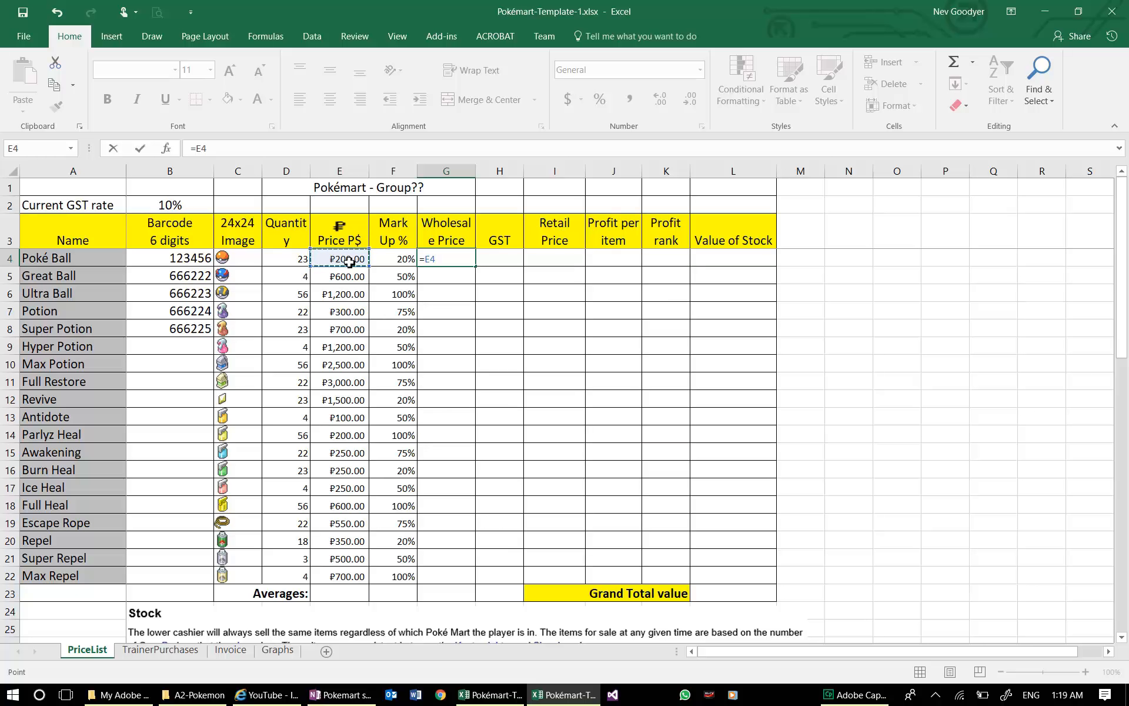
text(*)
click(395, 260)
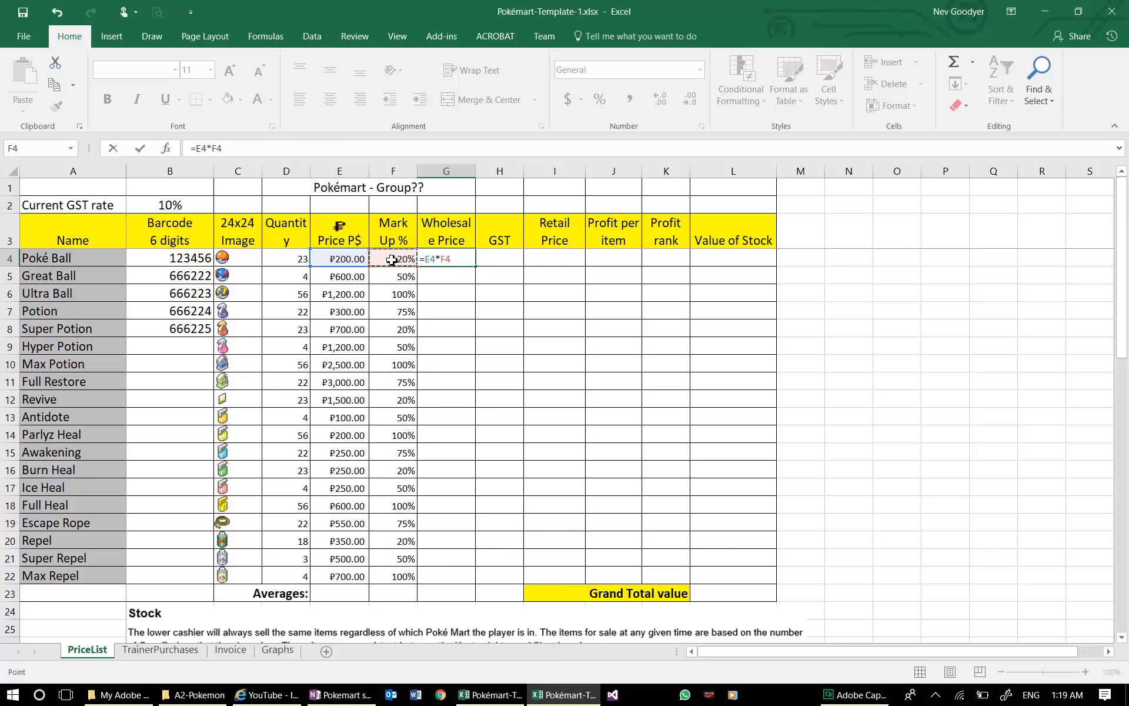
key(Return)
Step: Copy the currency format of the Poké Ball's price in E4 onto its wholesale price in G4 with Format Painter
click(463, 299)
click(454, 260)
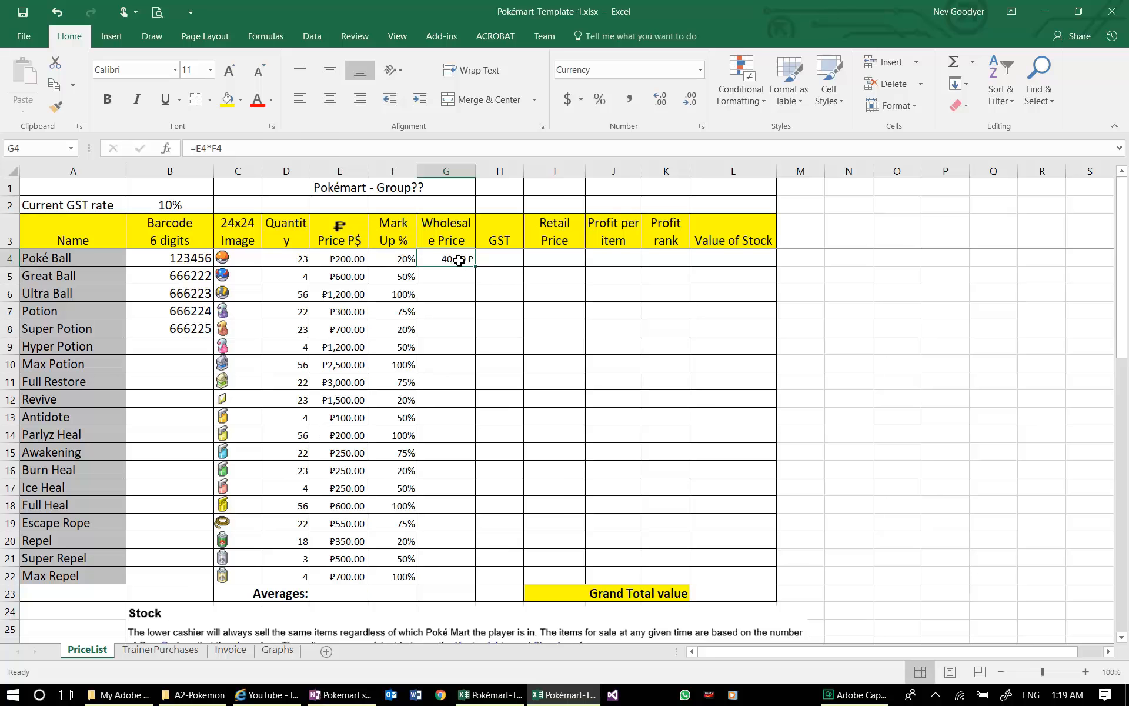
click(338, 262)
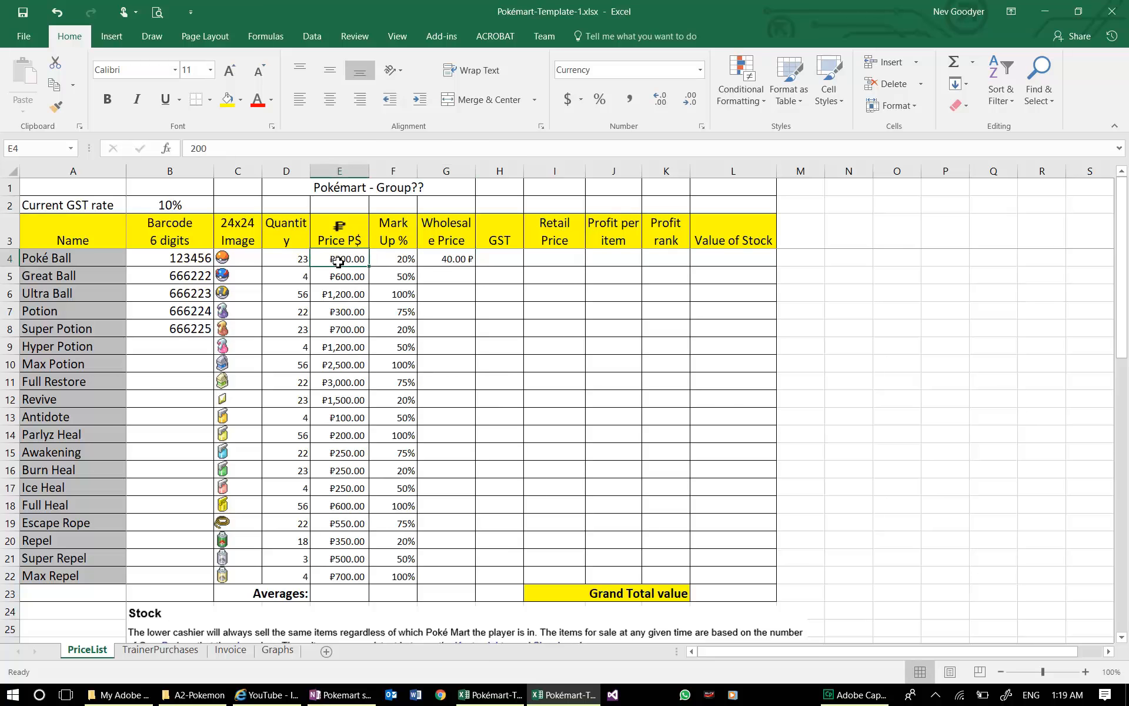
click(56, 107)
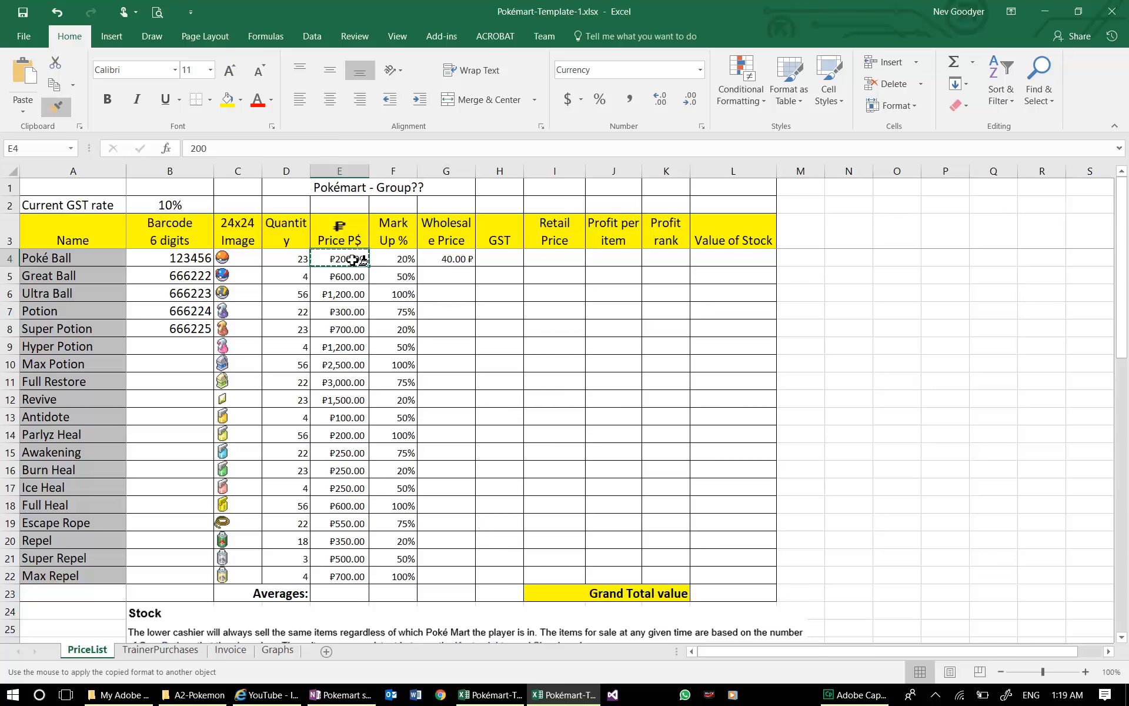
click(448, 260)
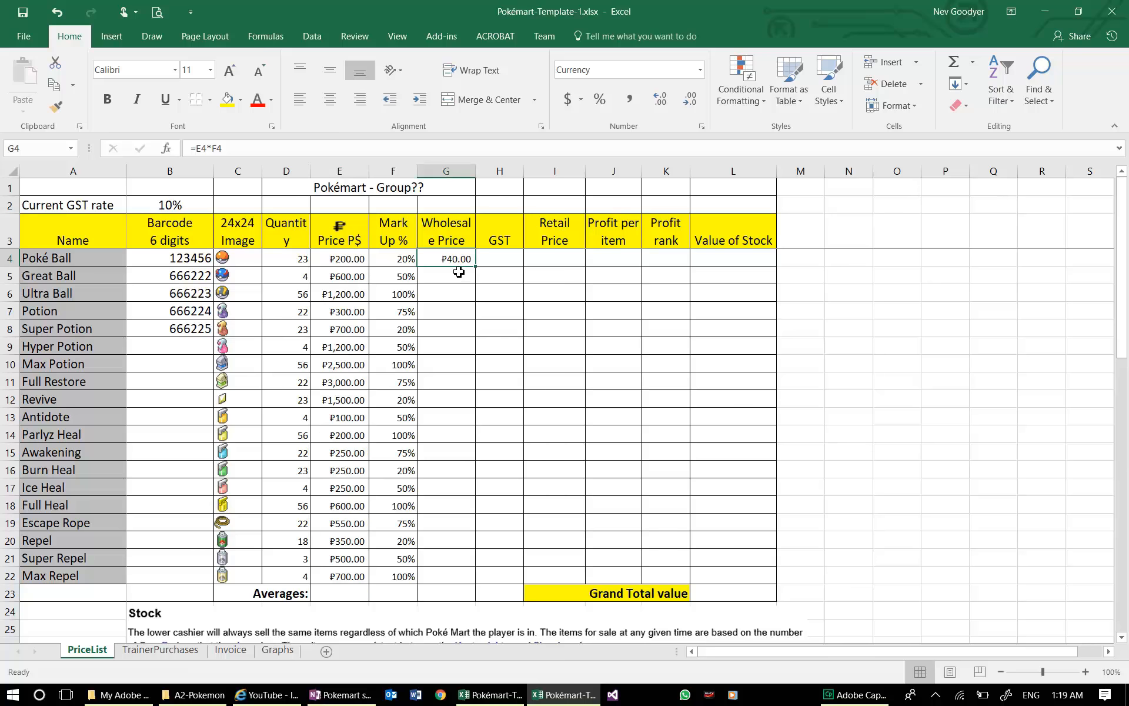
click(453, 291)
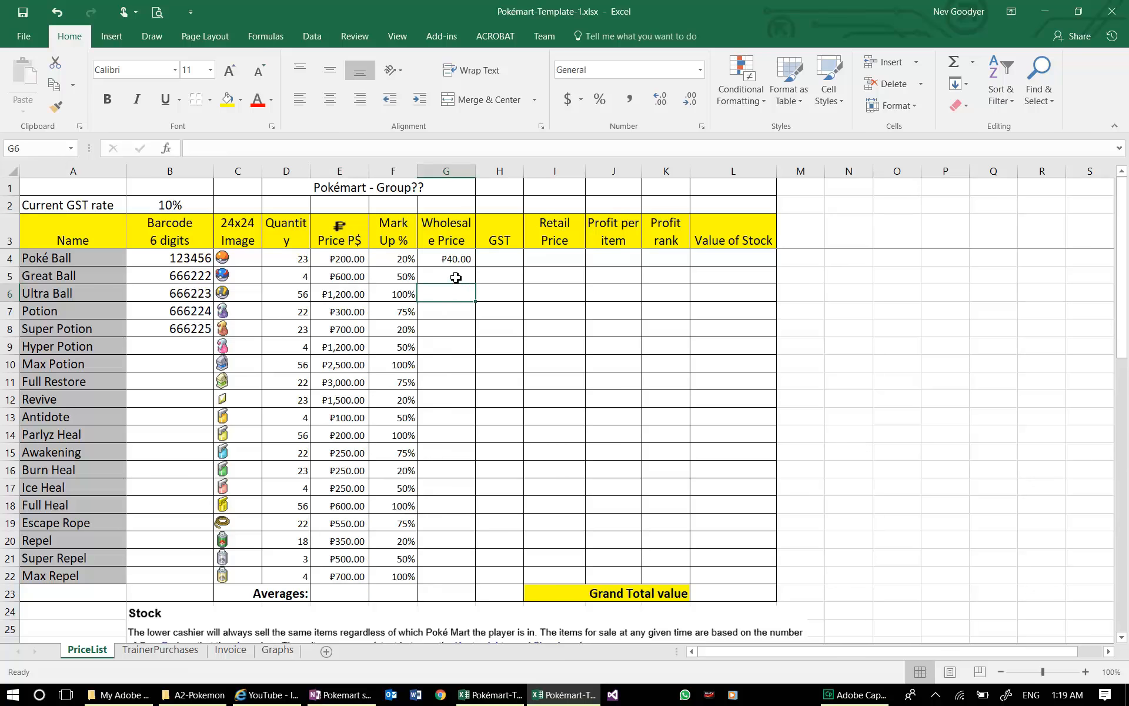
Step: Set the Poké Ball's mark-up cell F4 to General number format and enter 20 as its value
click(398, 261)
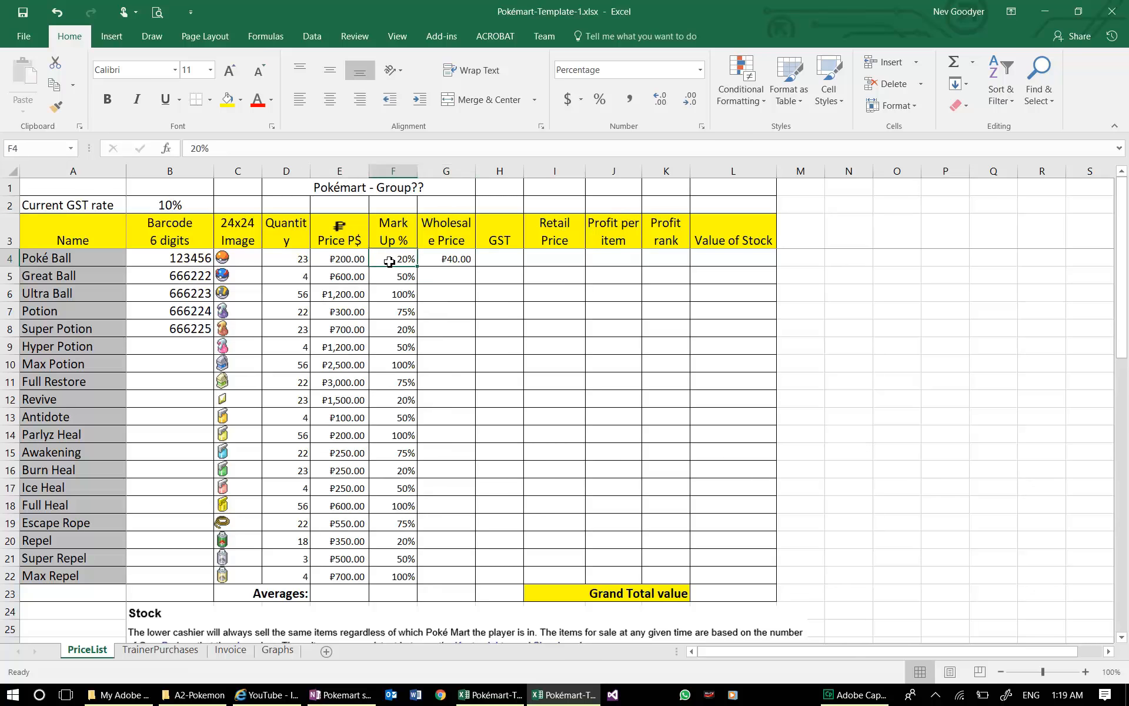
click(700, 70)
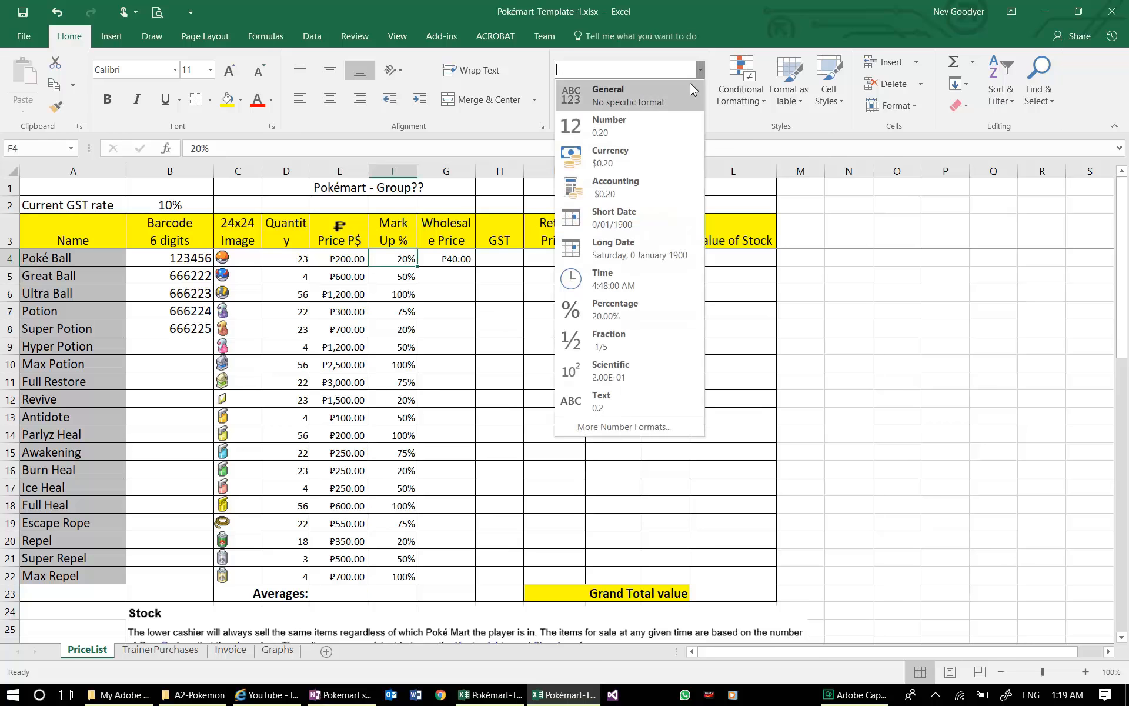
click(647, 101)
click(516, 328)
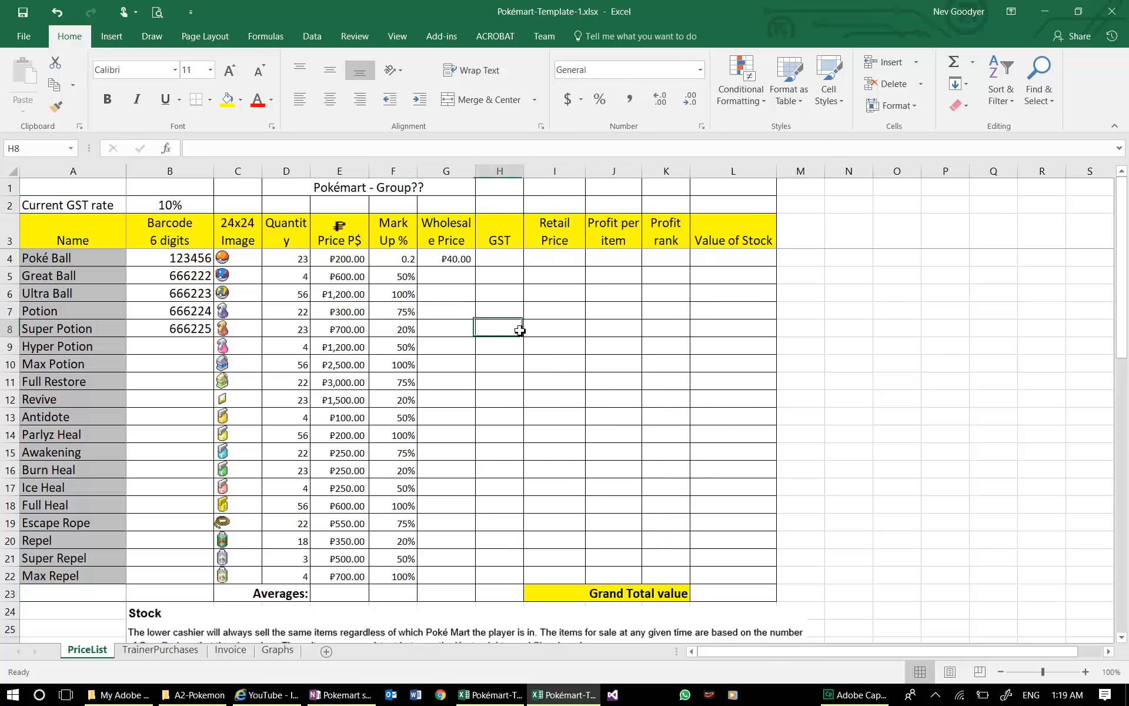
click(405, 259)
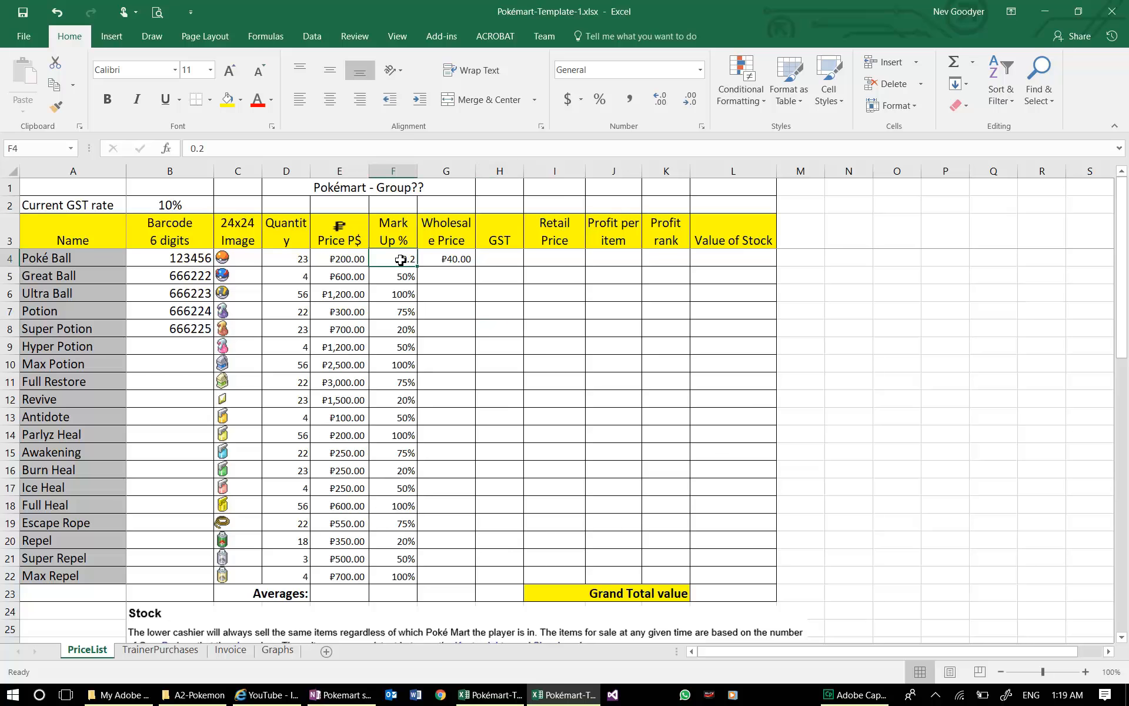
text(2)
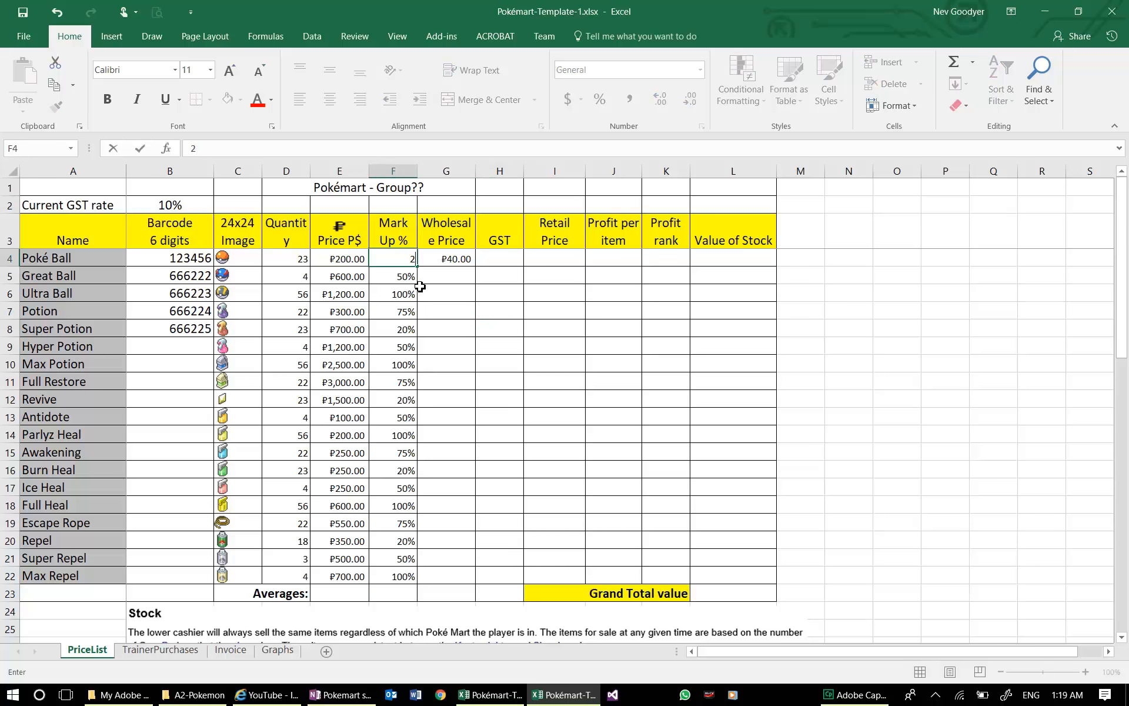
text(0)
key(Tab)
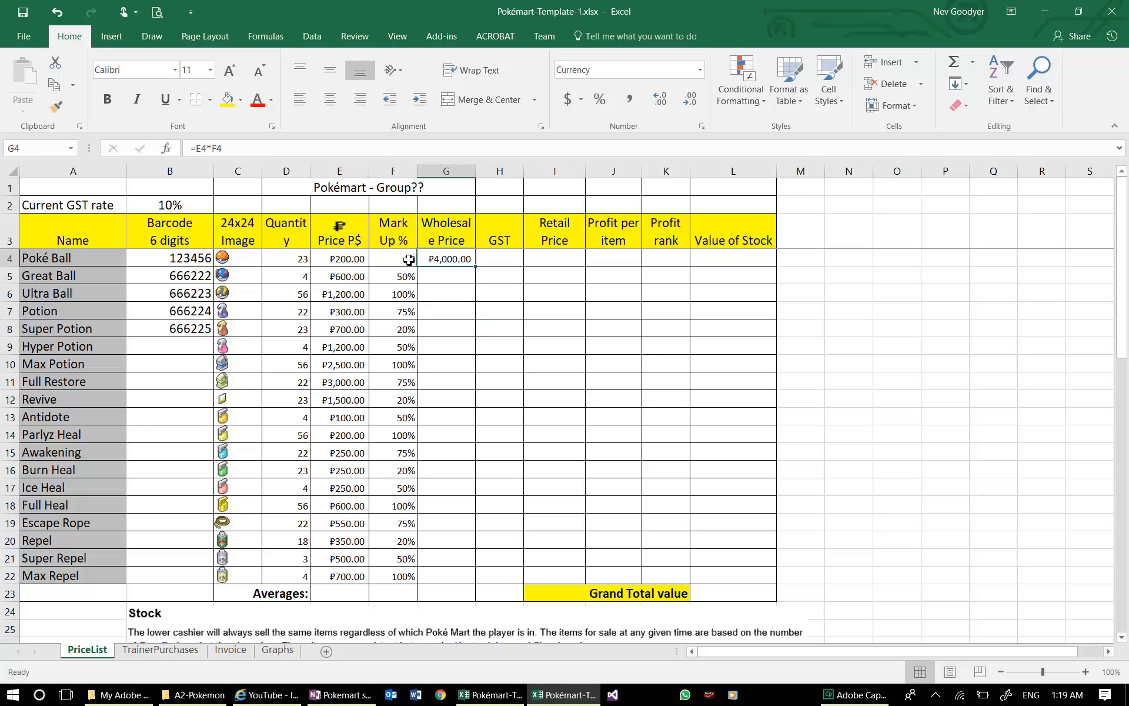
Step: Apply the percentage format to the Poké Ball's mark-up in F4 and set it to 20%
click(405, 260)
click(599, 101)
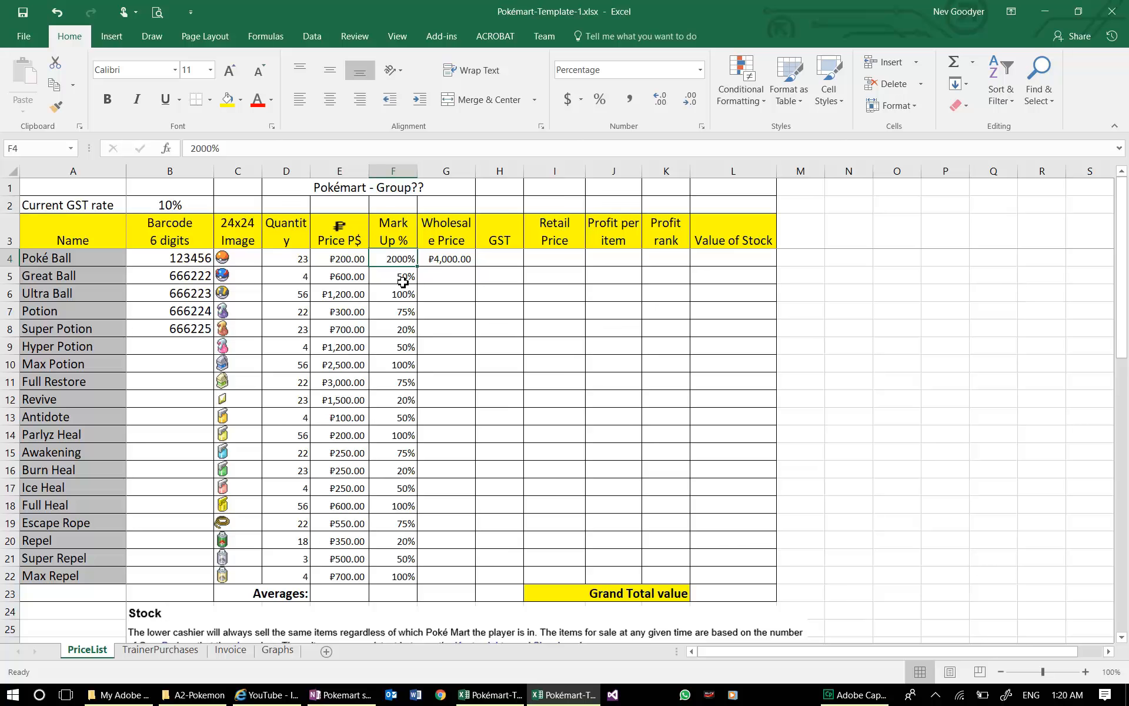
text(2)
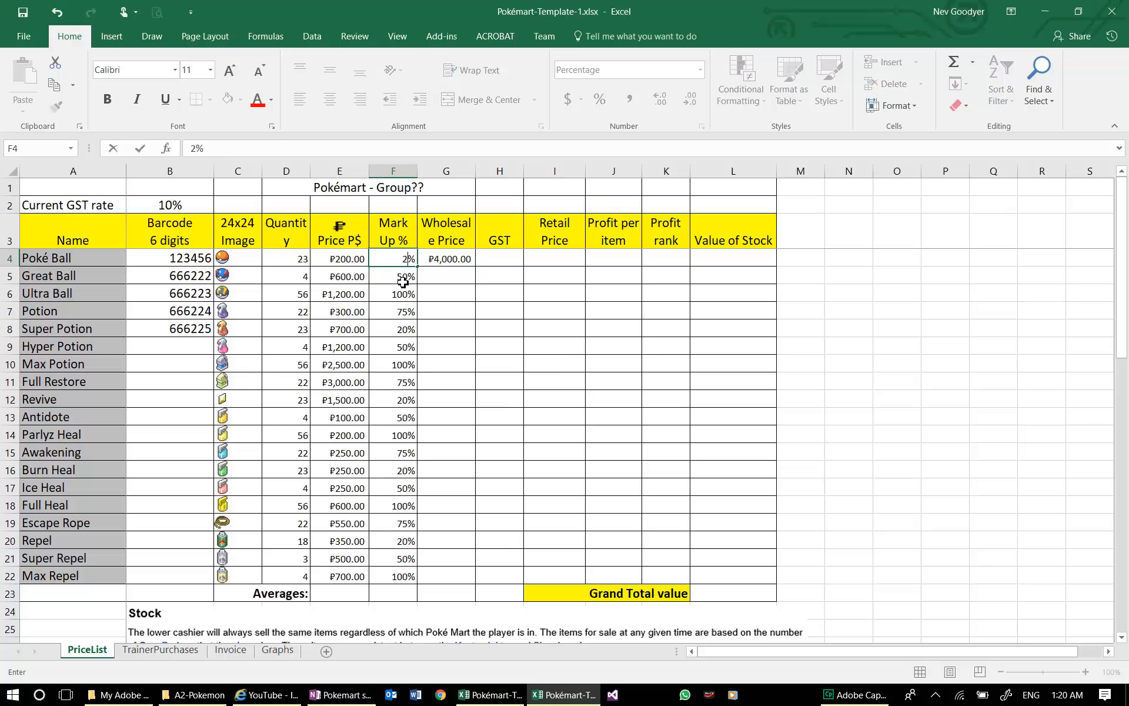
key(Tab)
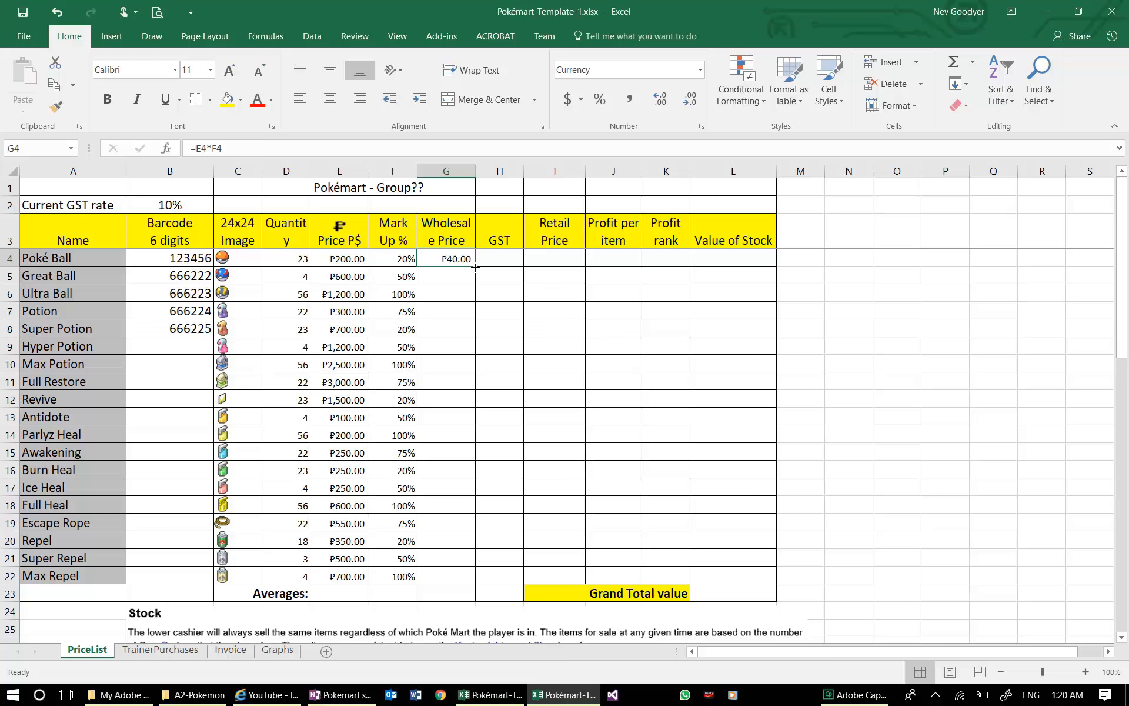
Step: Fill the formula =E4*F4 from G4 down the Wholesale Price column to the Max Repel row, G22
drag(476, 267, 448, 577)
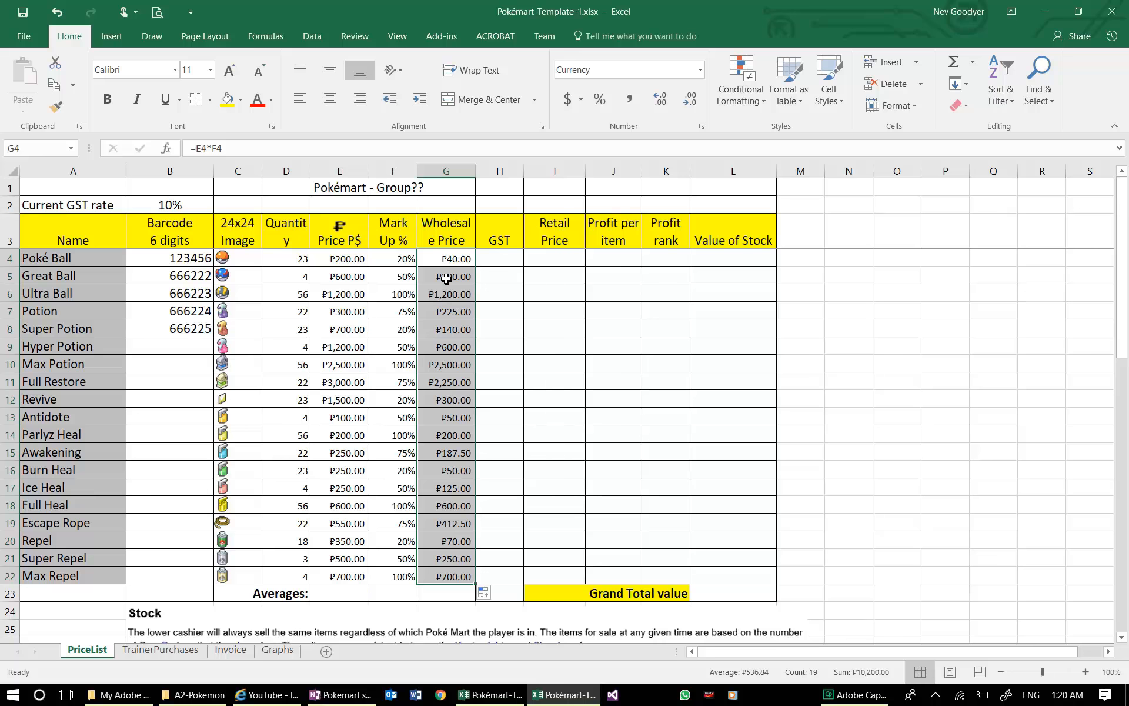
click(442, 277)
click(391, 281)
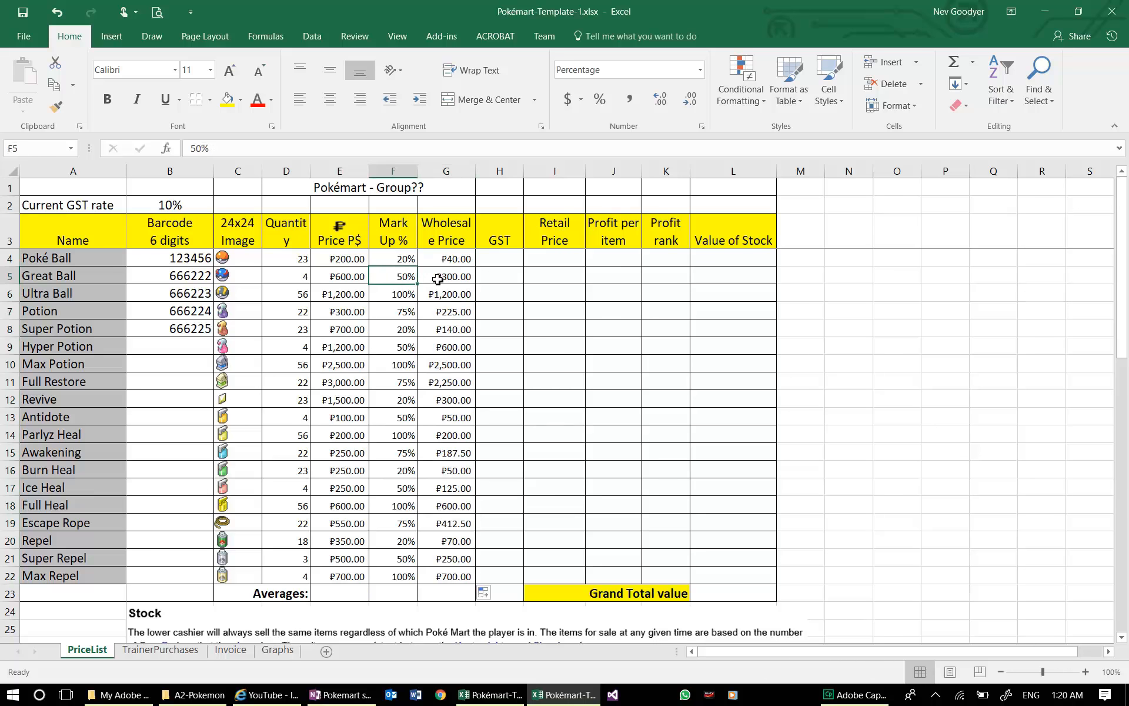
Step: Change the Poké Ball's wholesale price formula in G4 to =E4*(1+F4) so the mark-up is added to the price
click(454, 260)
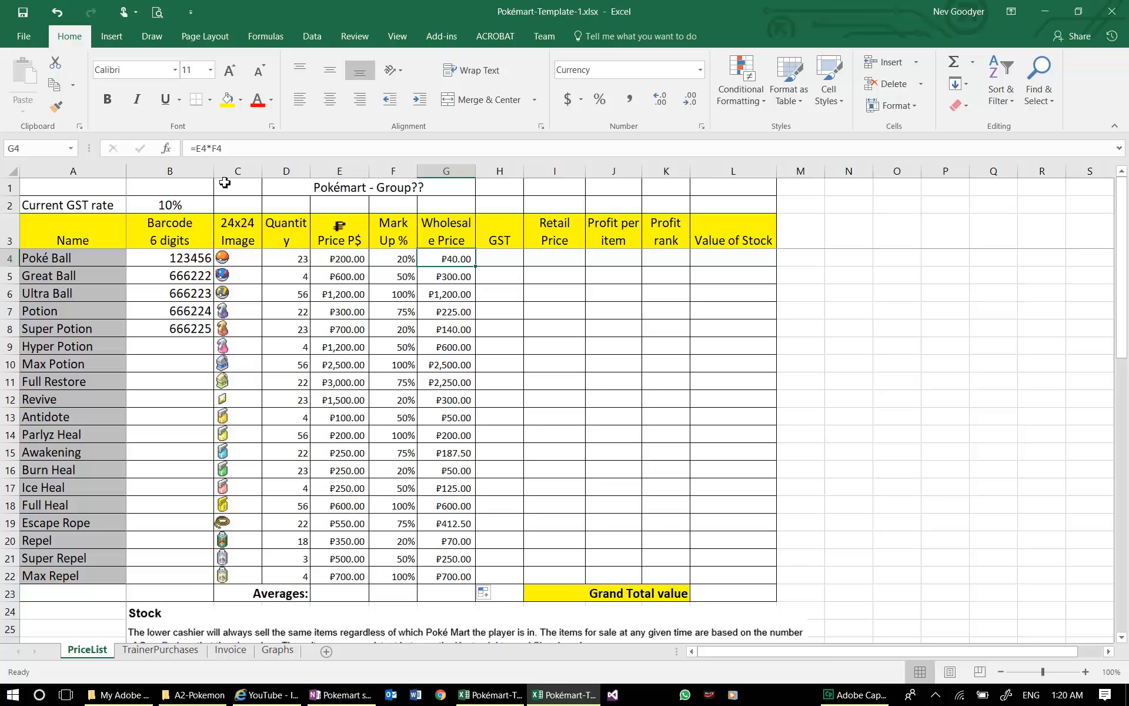
click(214, 149)
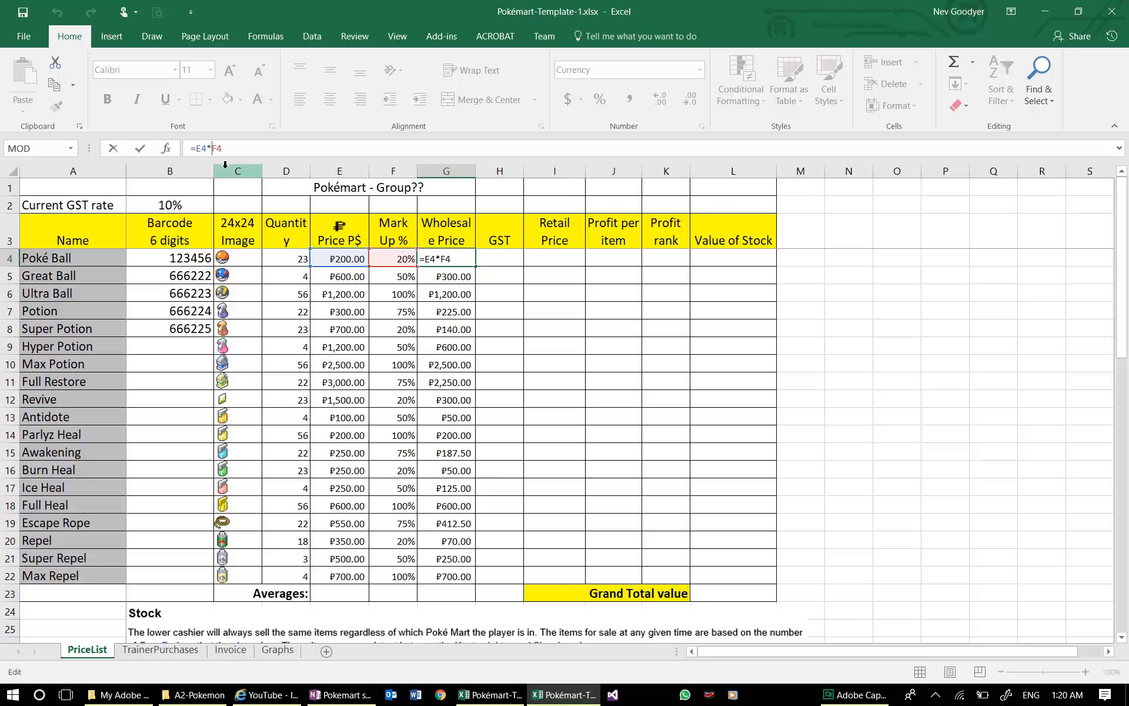
text(1)
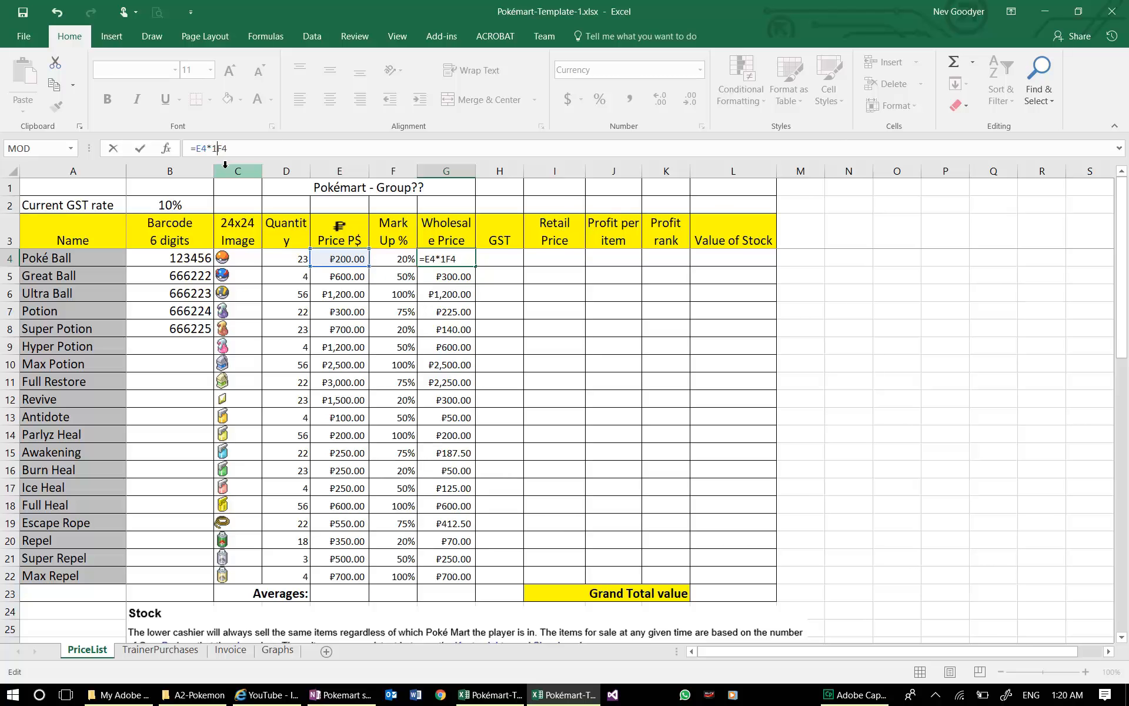
text(+)
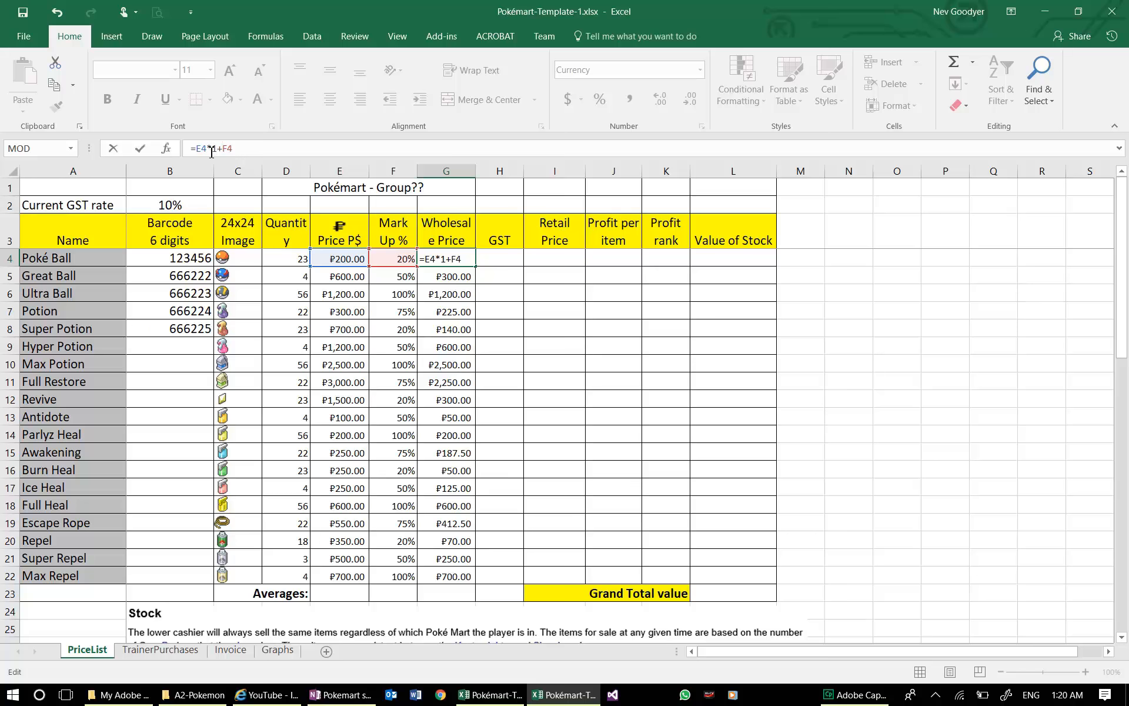
click(215, 149)
text(()
key(Tab)
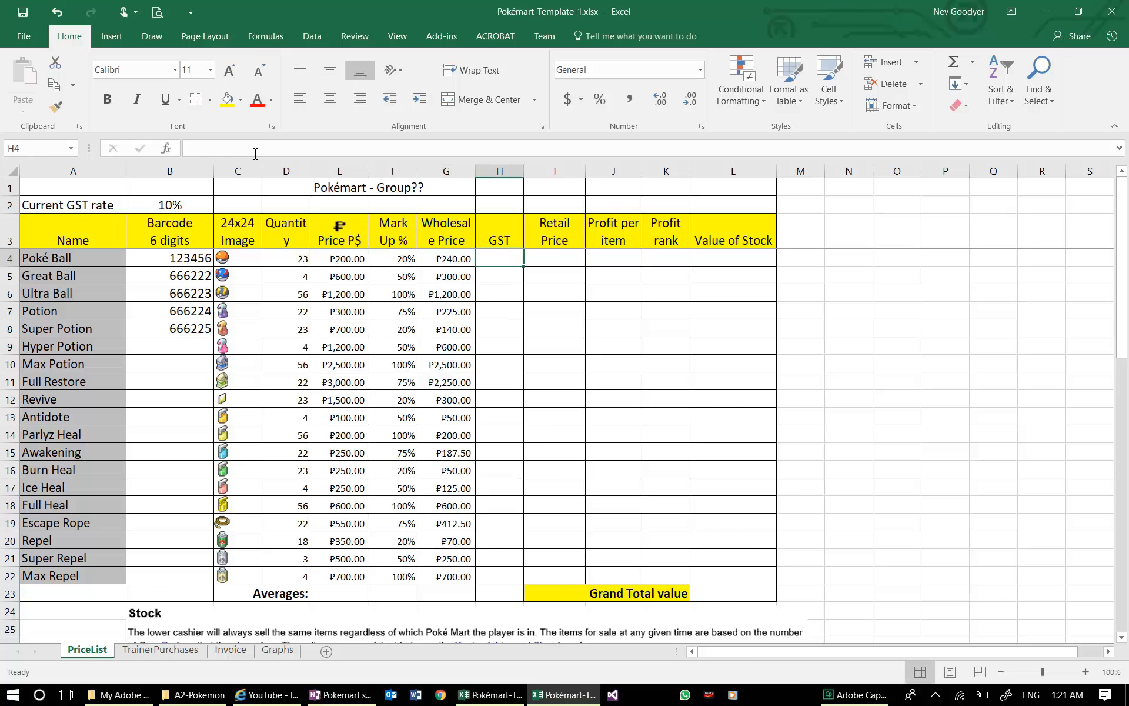
Step: Fill the formula =E4*(1+F4) from G4 down to G22 and check the Max Repel row
click(440, 261)
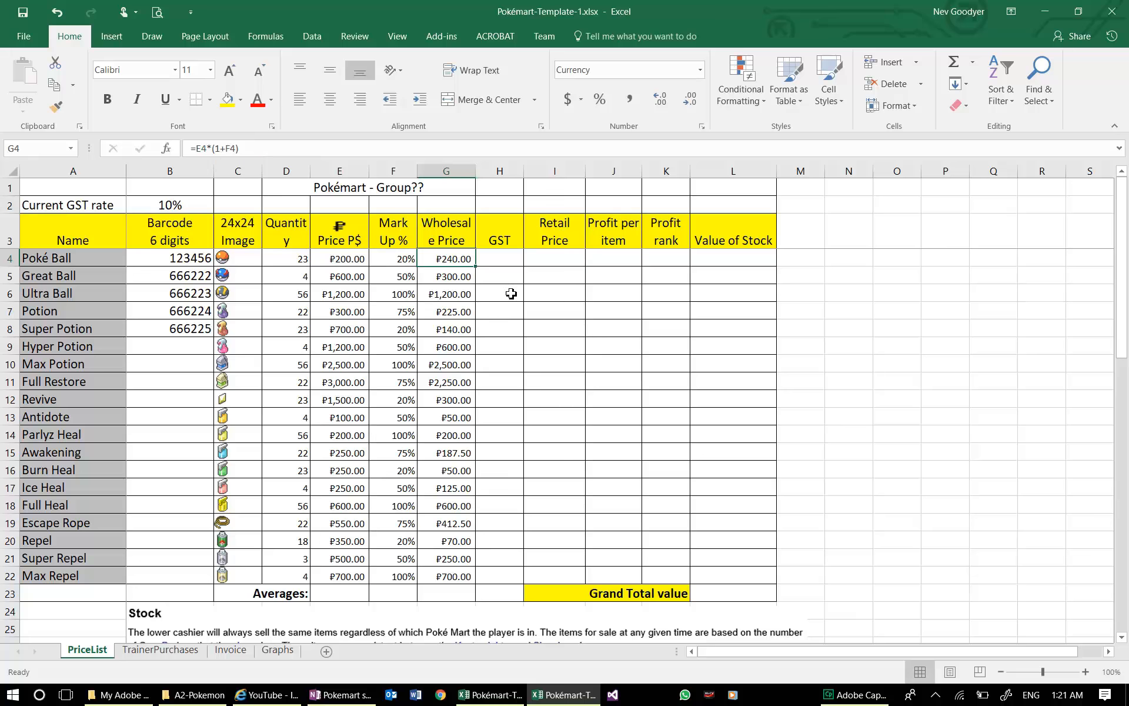
drag(475, 268, 446, 587)
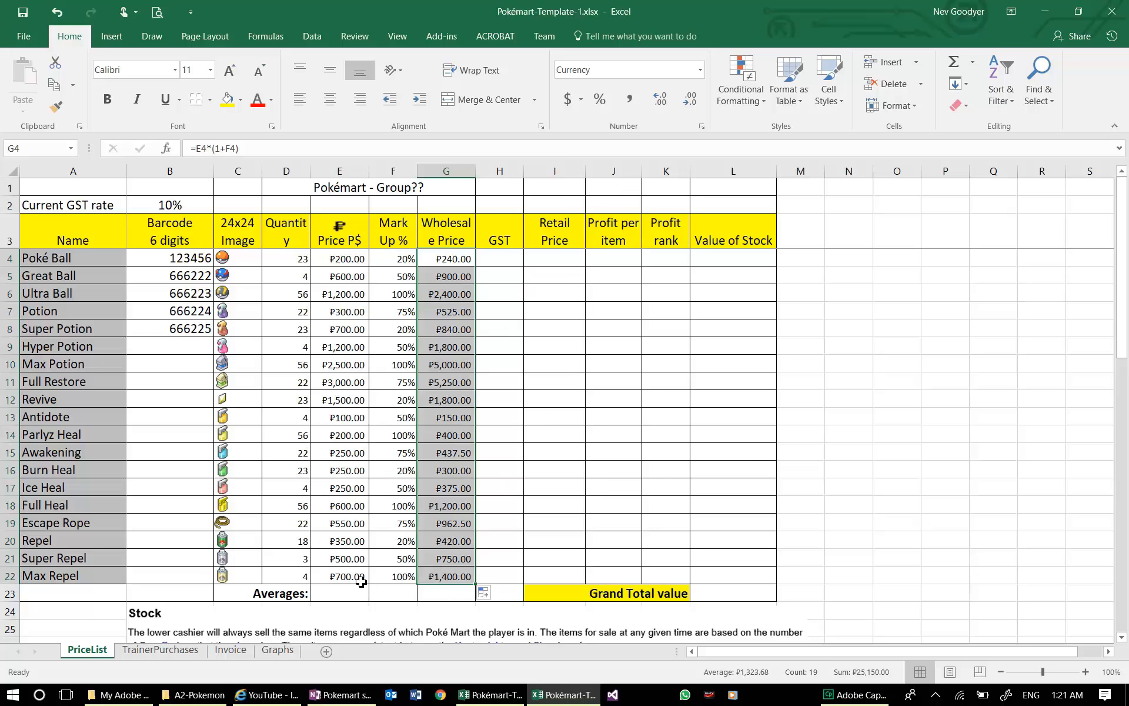
click(389, 577)
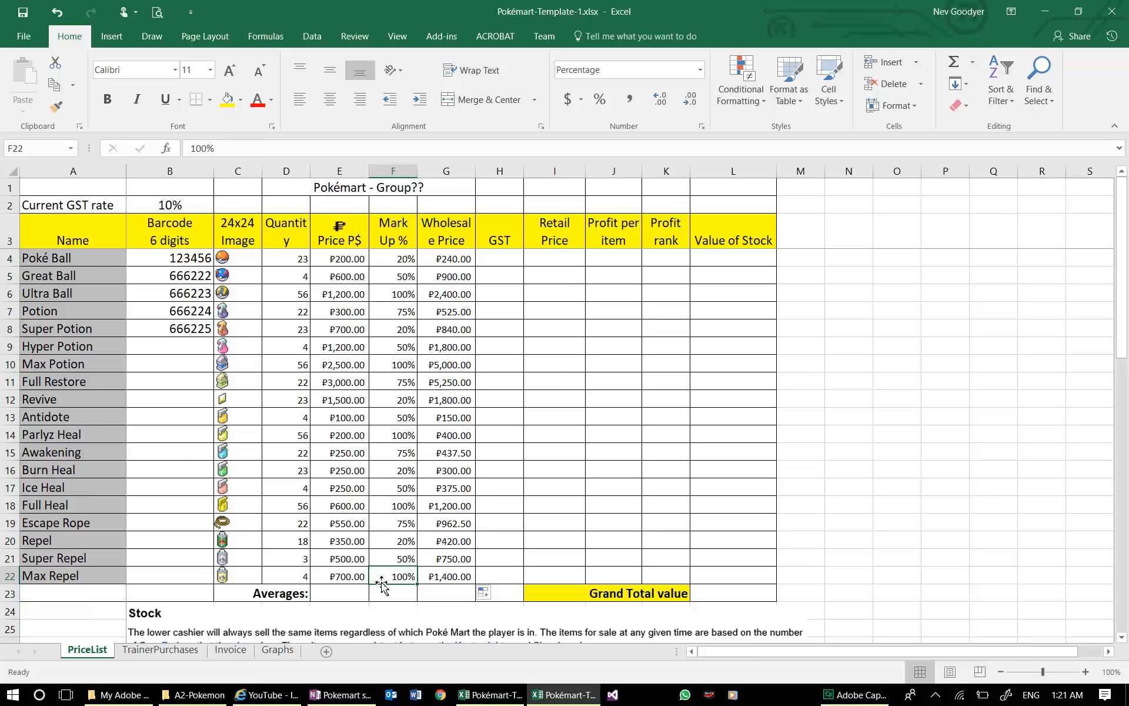
click(439, 578)
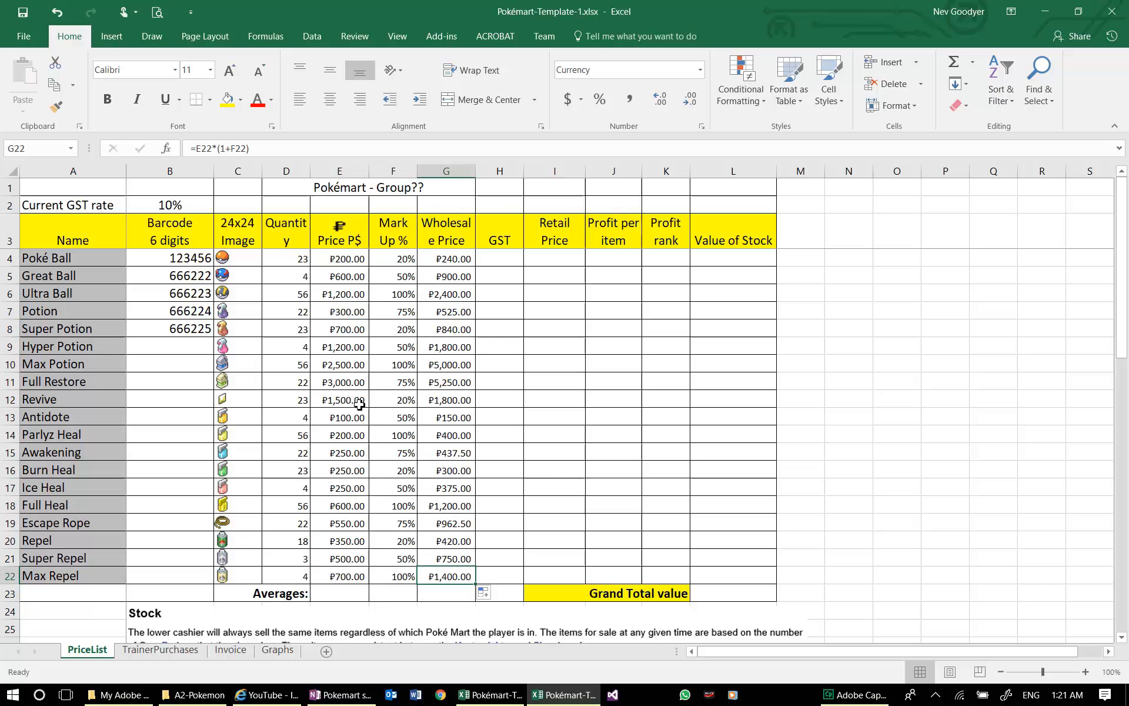
Step: Copy the Ultra Ball and Potion barcodes from B6:B7 to N5:N6 and extend the series down to N13
click(194, 334)
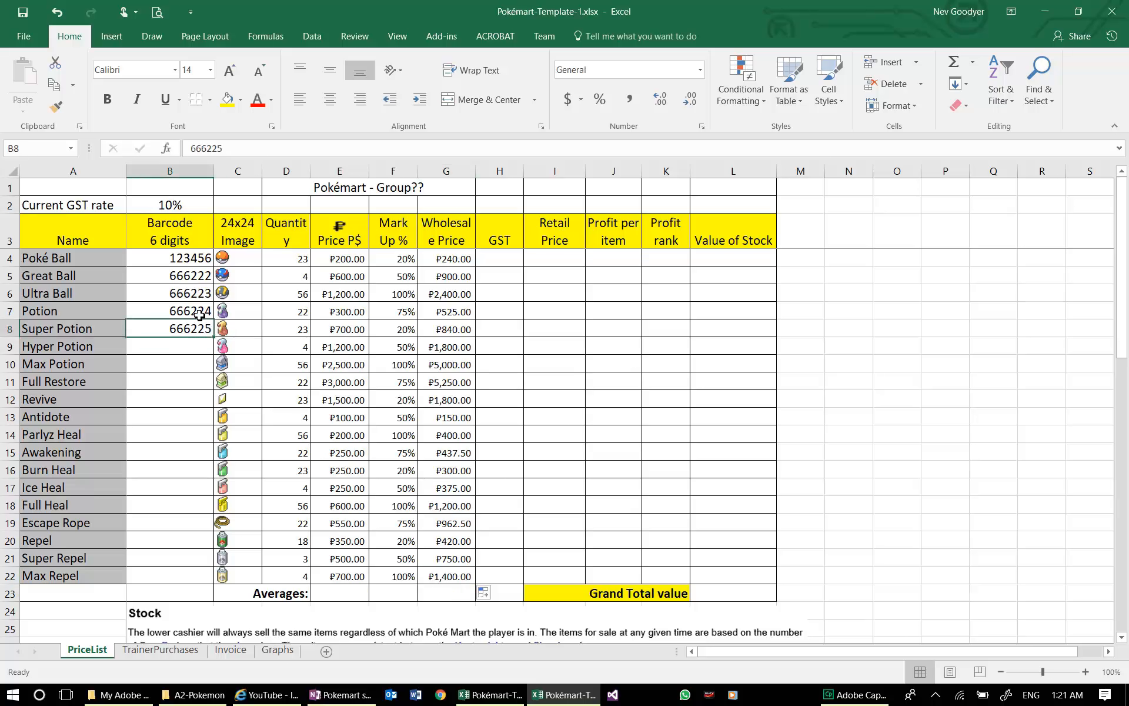
drag(200, 313, 197, 329)
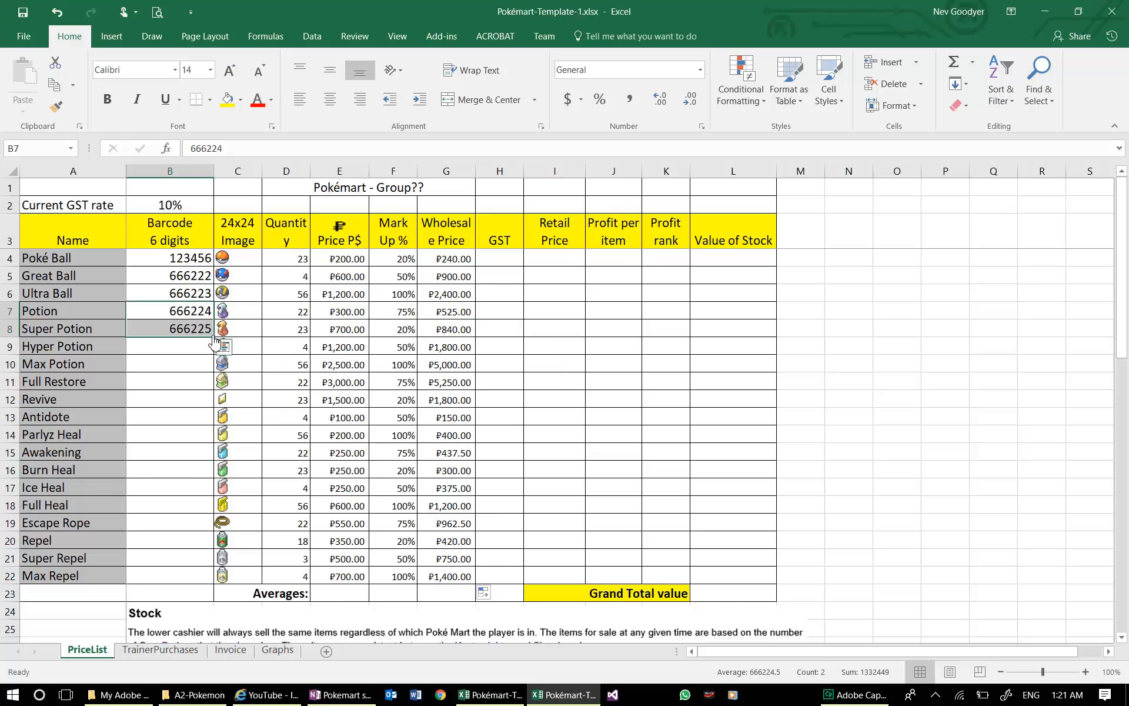
drag(171, 296, 172, 315)
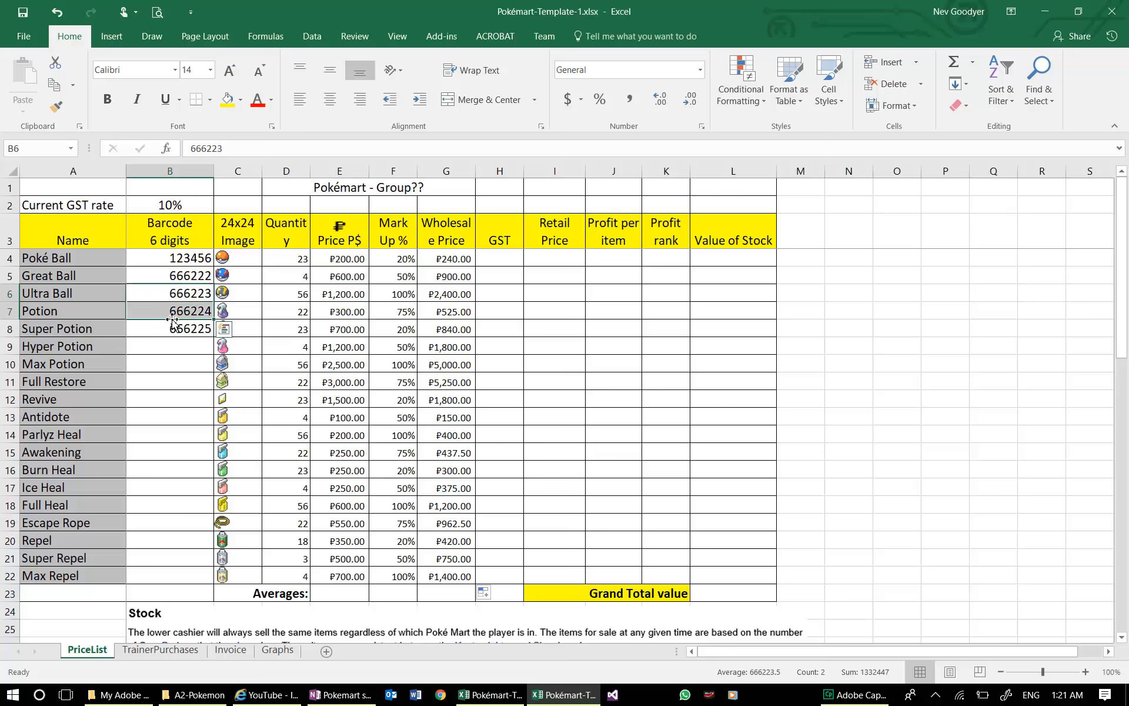
key(ctrl+c)
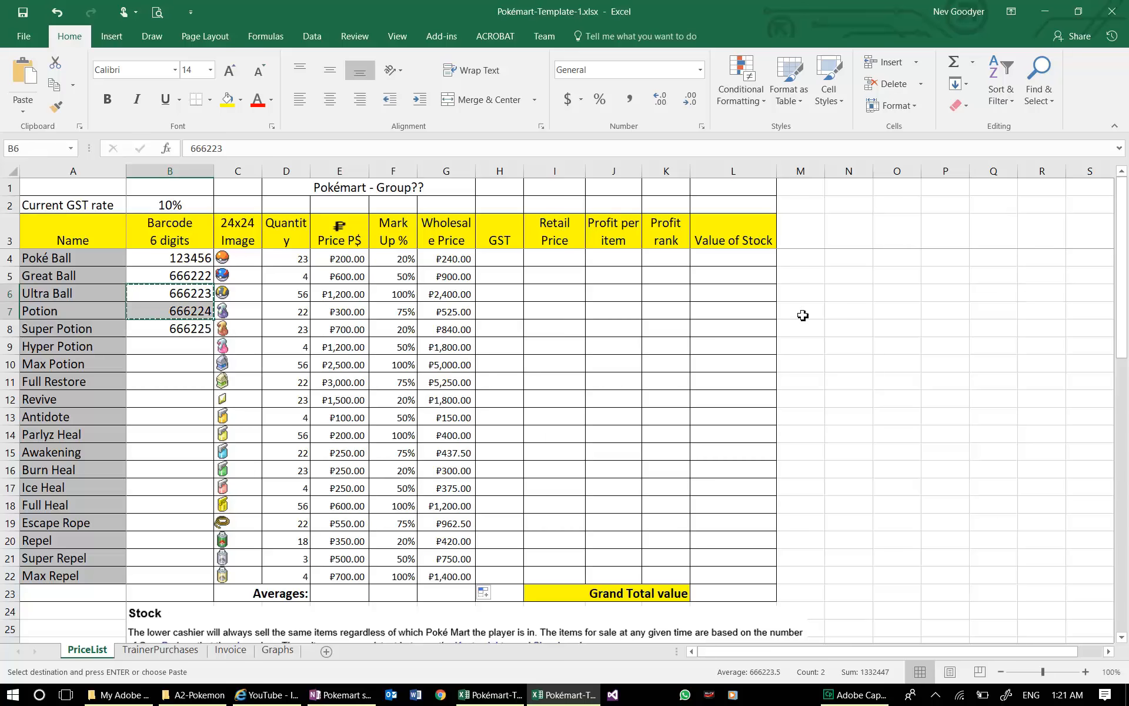
click(852, 280)
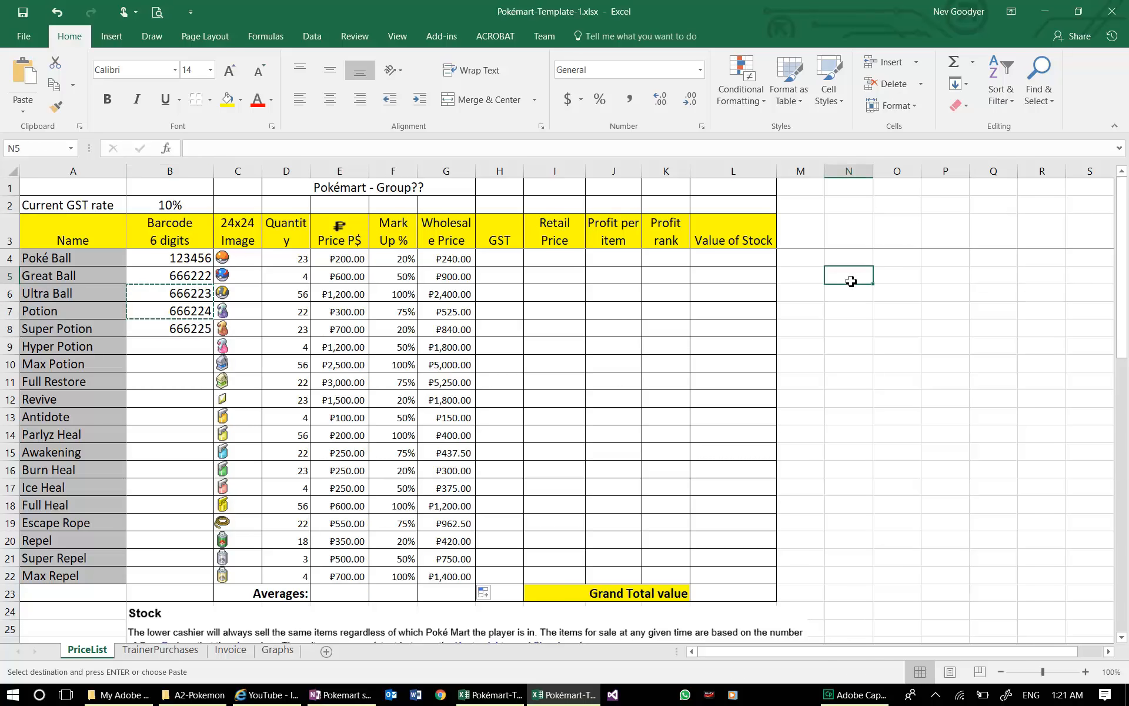
key(ctrl+v)
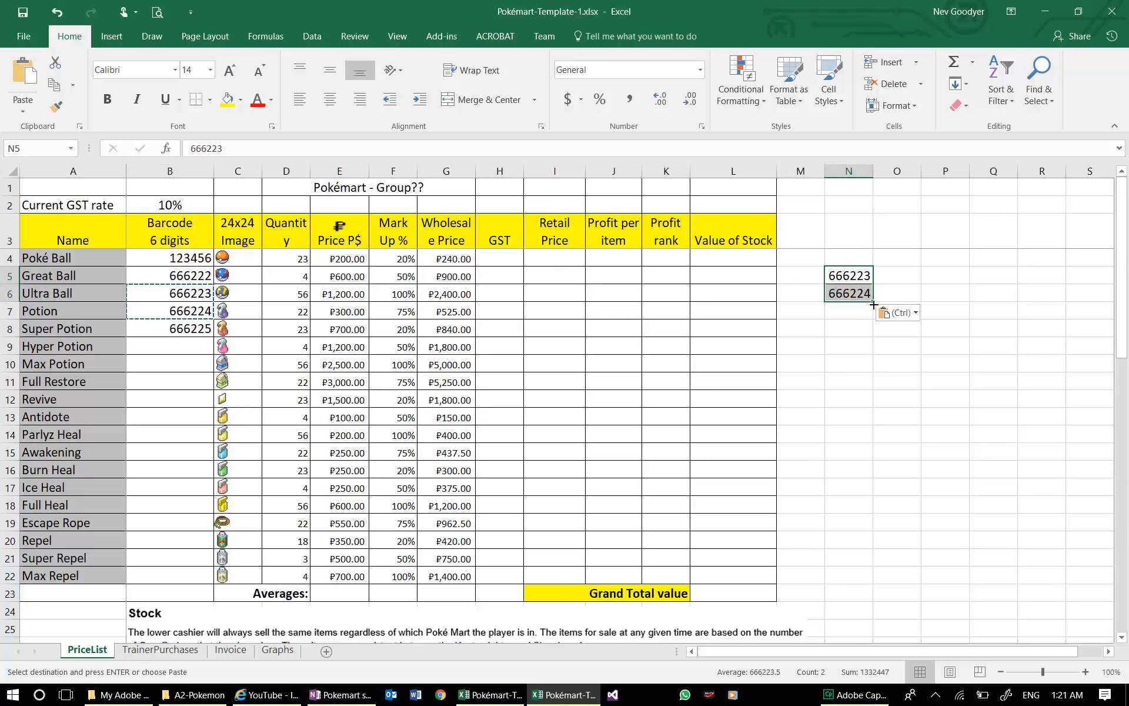
drag(873, 305, 862, 429)
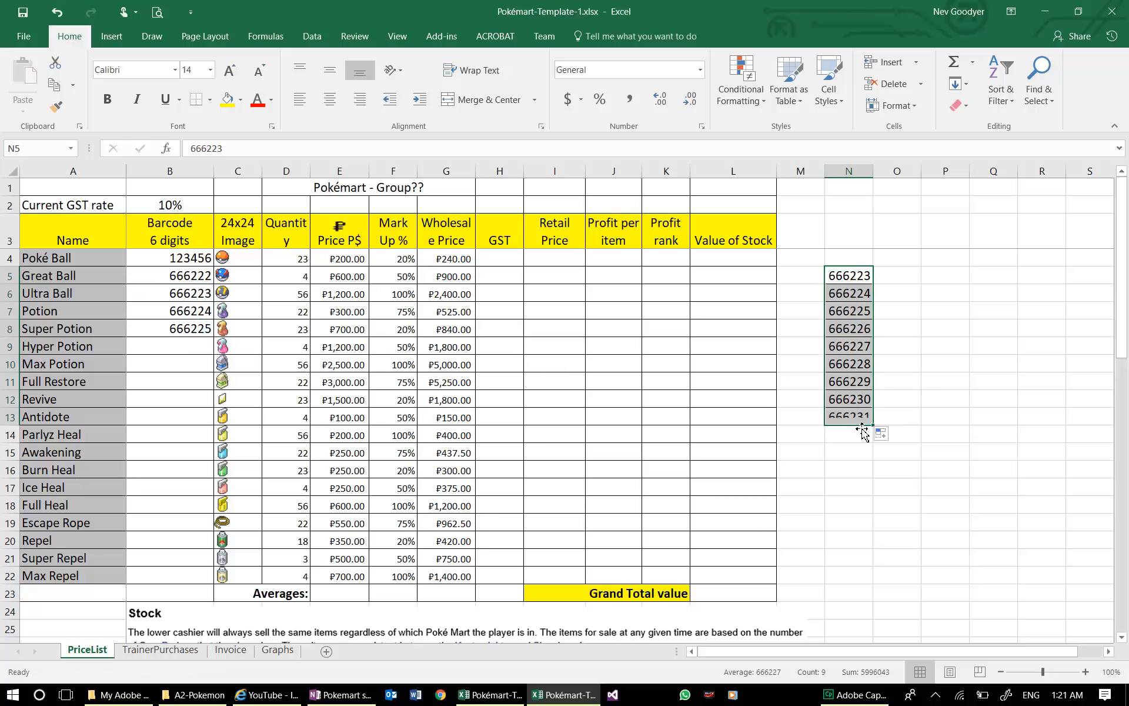
Step: Change N6 to 666225 and refill the number series from N5:N6 down to N13 in increments of two
double_click(870, 294)
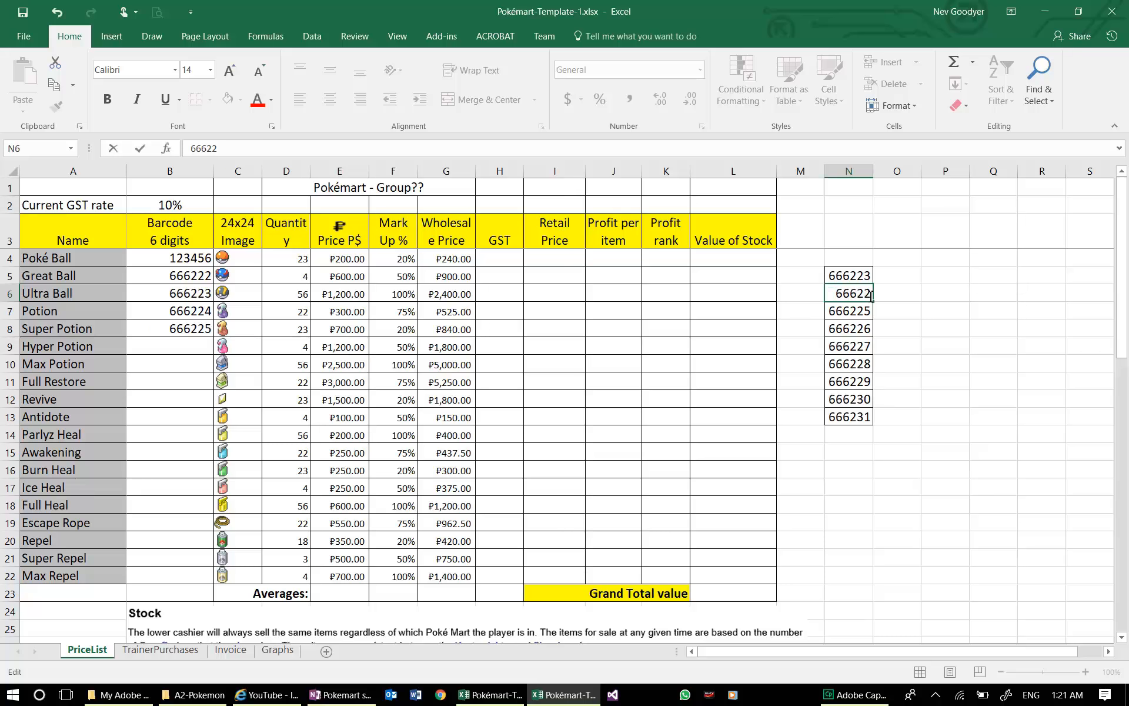
text(5)
click(921, 333)
drag(846, 276, 872, 431)
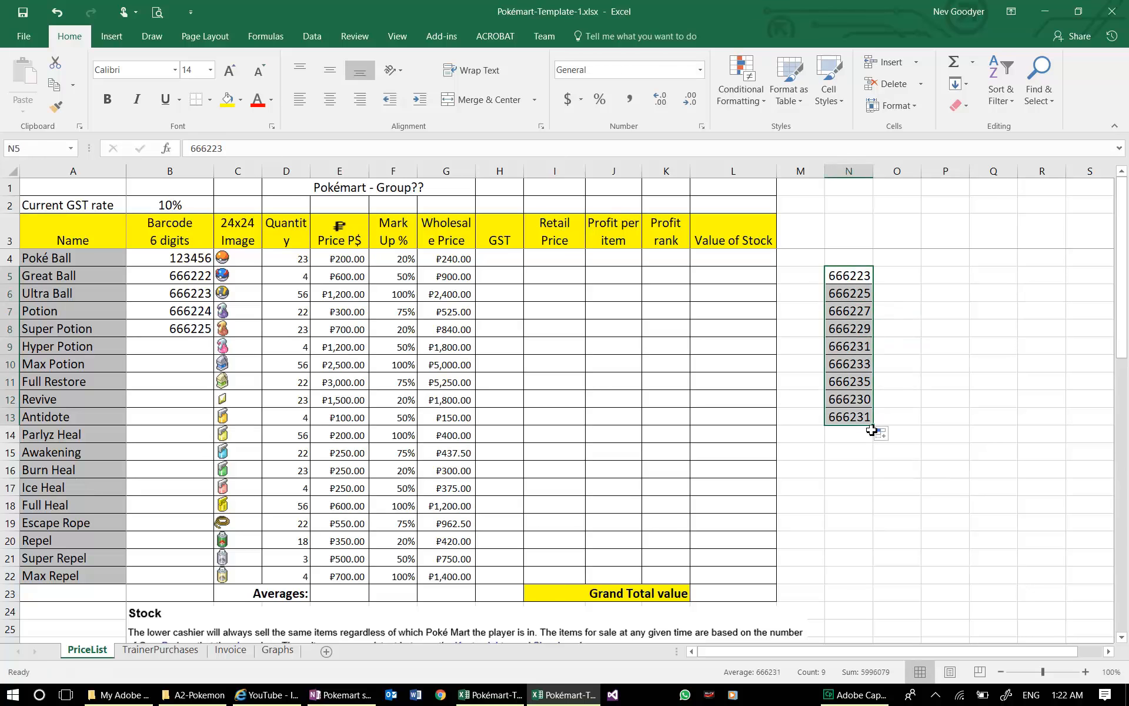
click(943, 419)
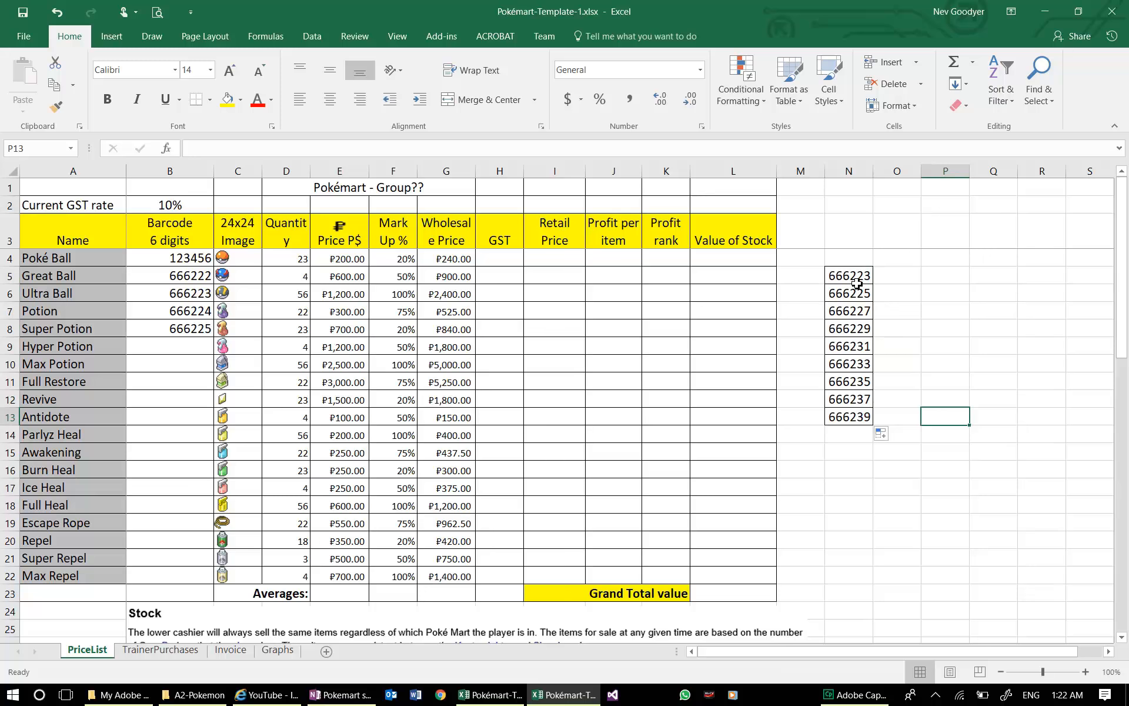
Step: Fill the value of N13 down to N23 and copy N9:N23 into the Barcode column starting at the Hyper Potion row, B9
click(867, 419)
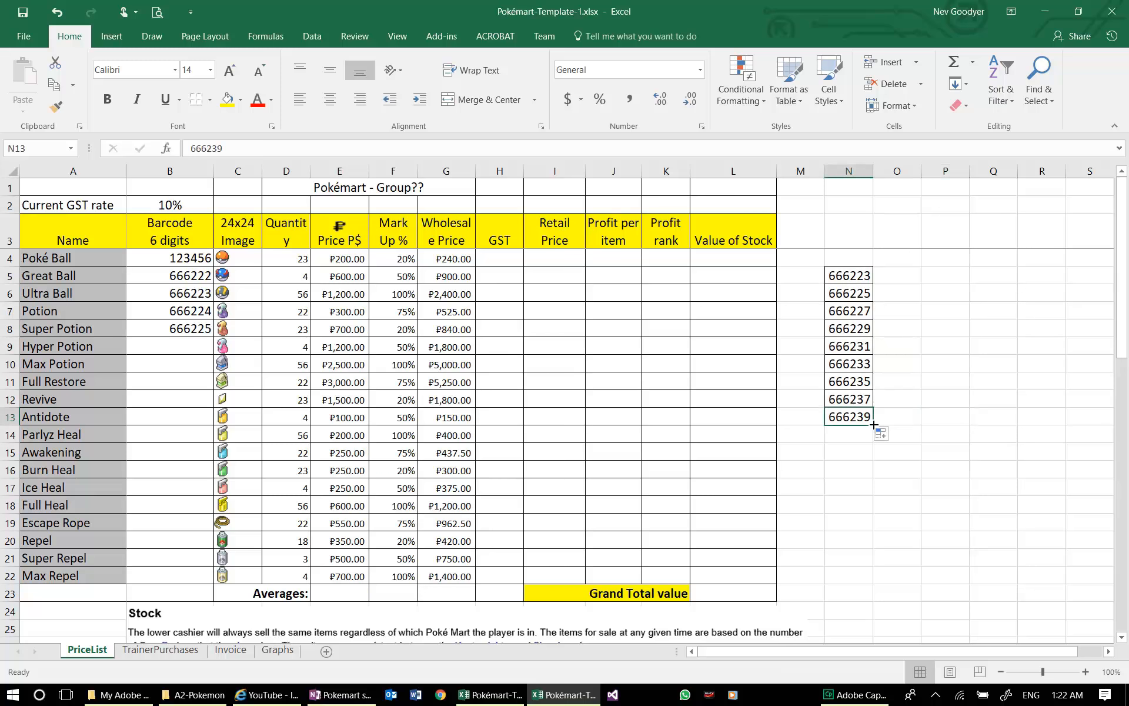
drag(873, 424, 848, 352)
key(ctrl+c)
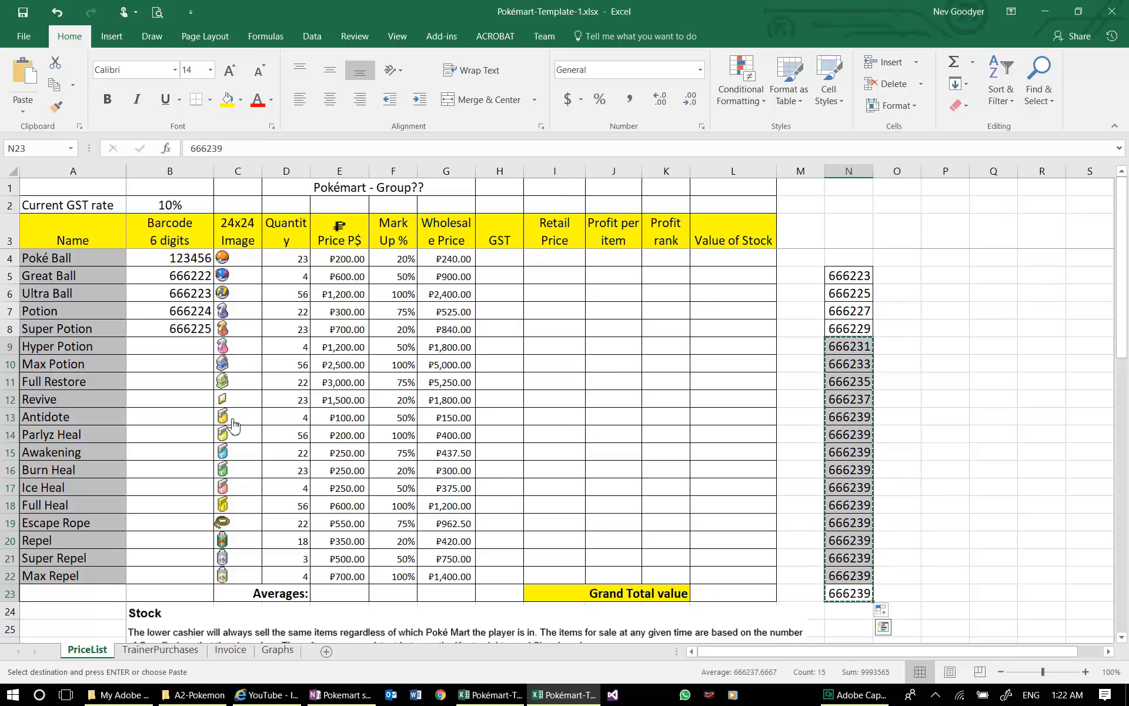
click(174, 346)
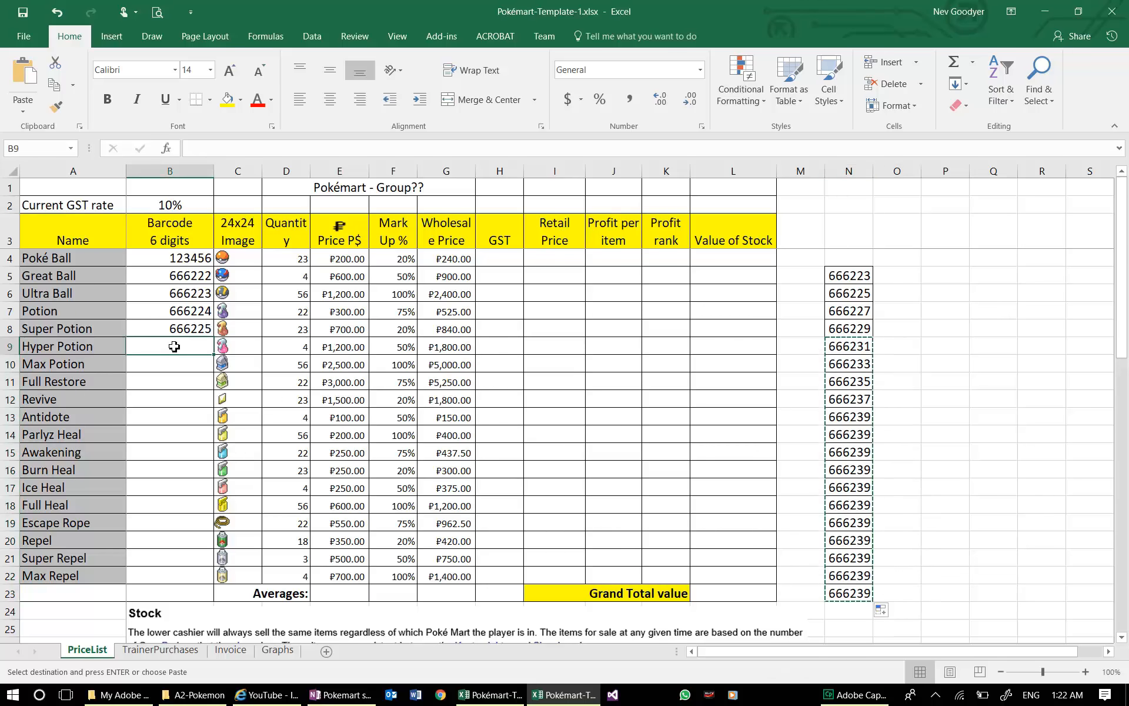
key(ctrl+v)
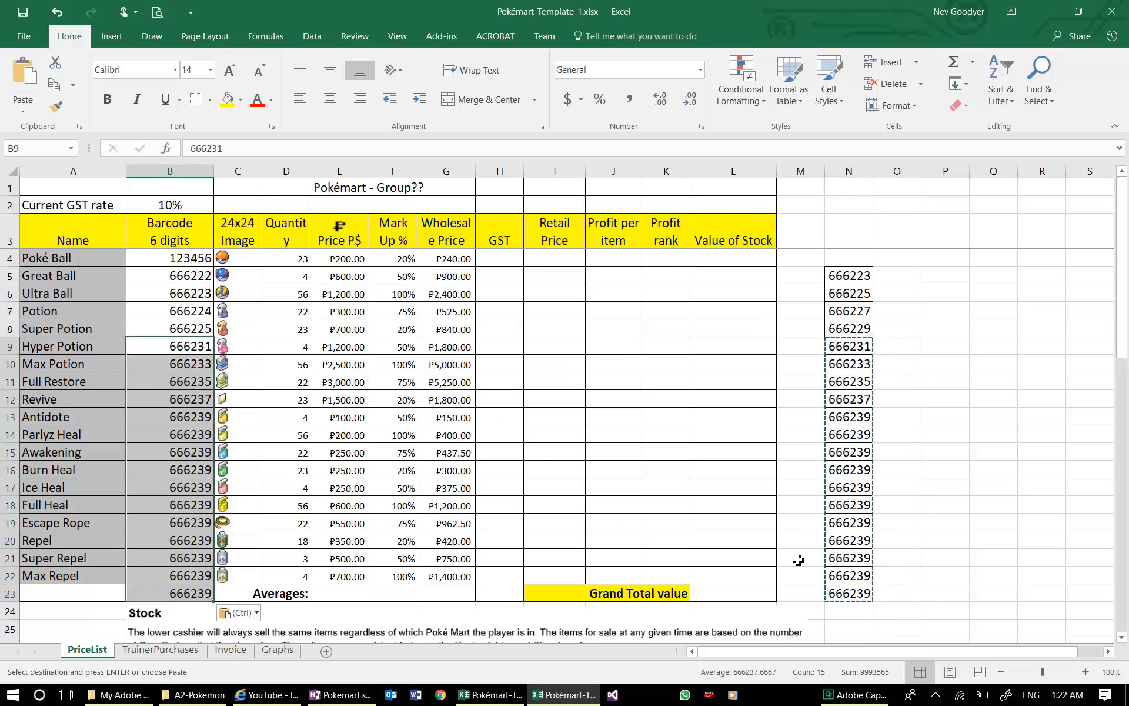
Step: Clear the surplus barcode from B23 in the Averages row
click(203, 591)
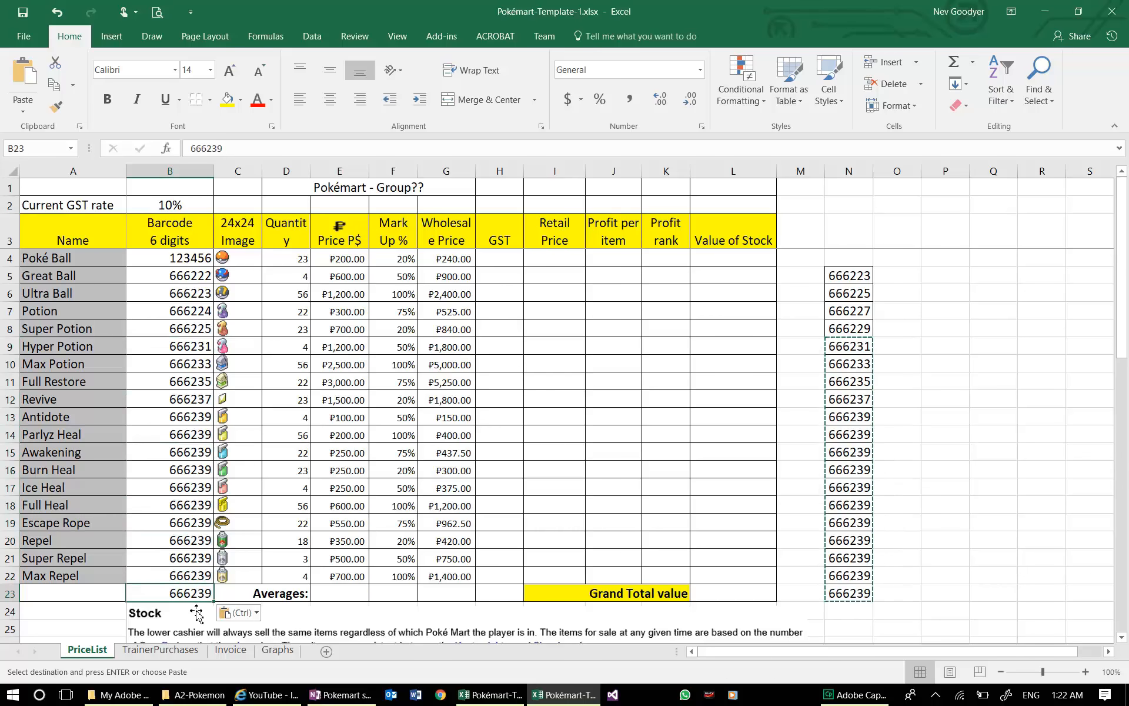
key(BackSpace)
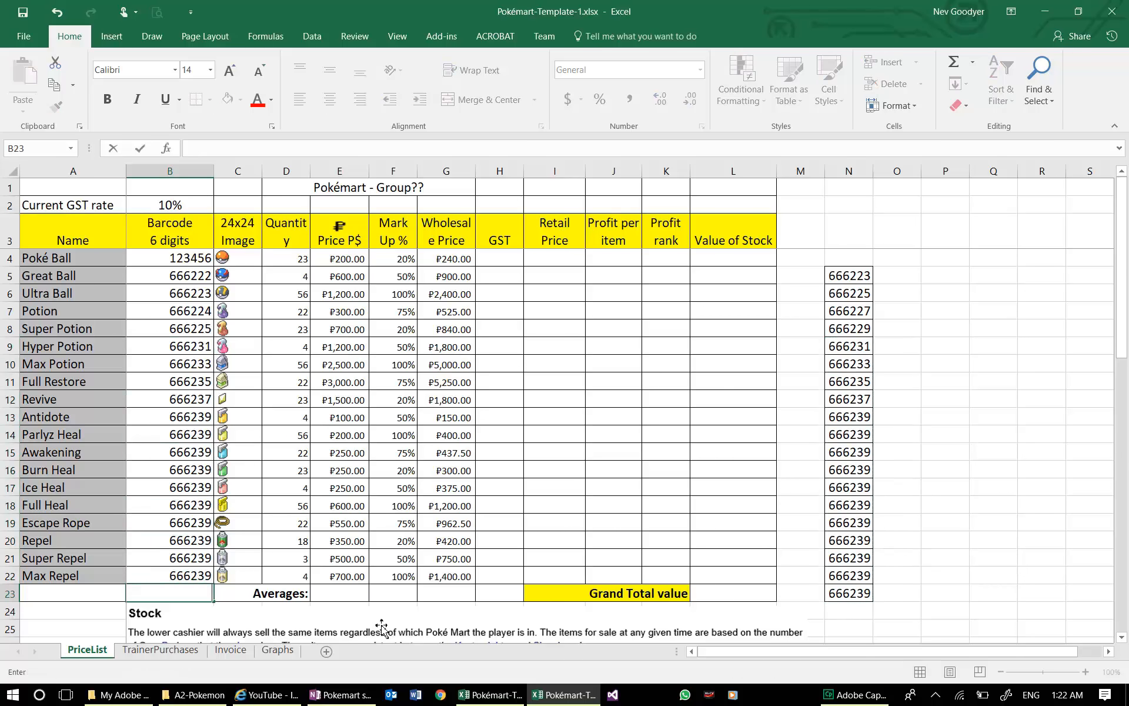
click(1022, 577)
Step: Delete the whole of column N with the helper number series
click(848, 171)
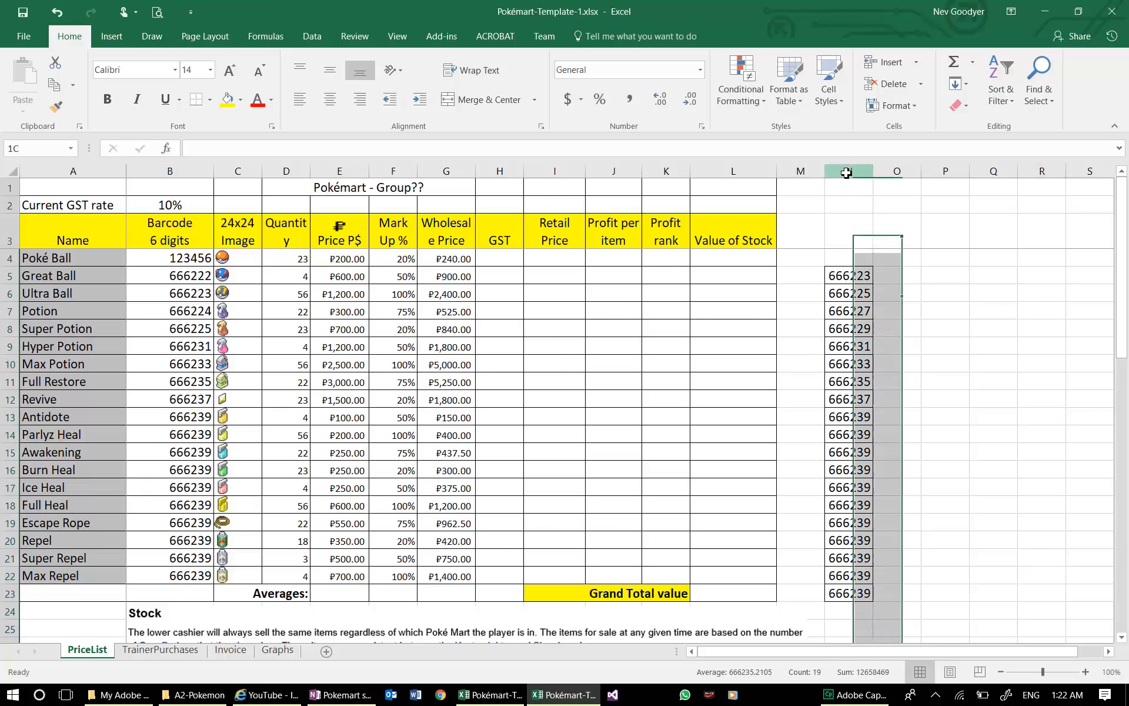
right_click(847, 172)
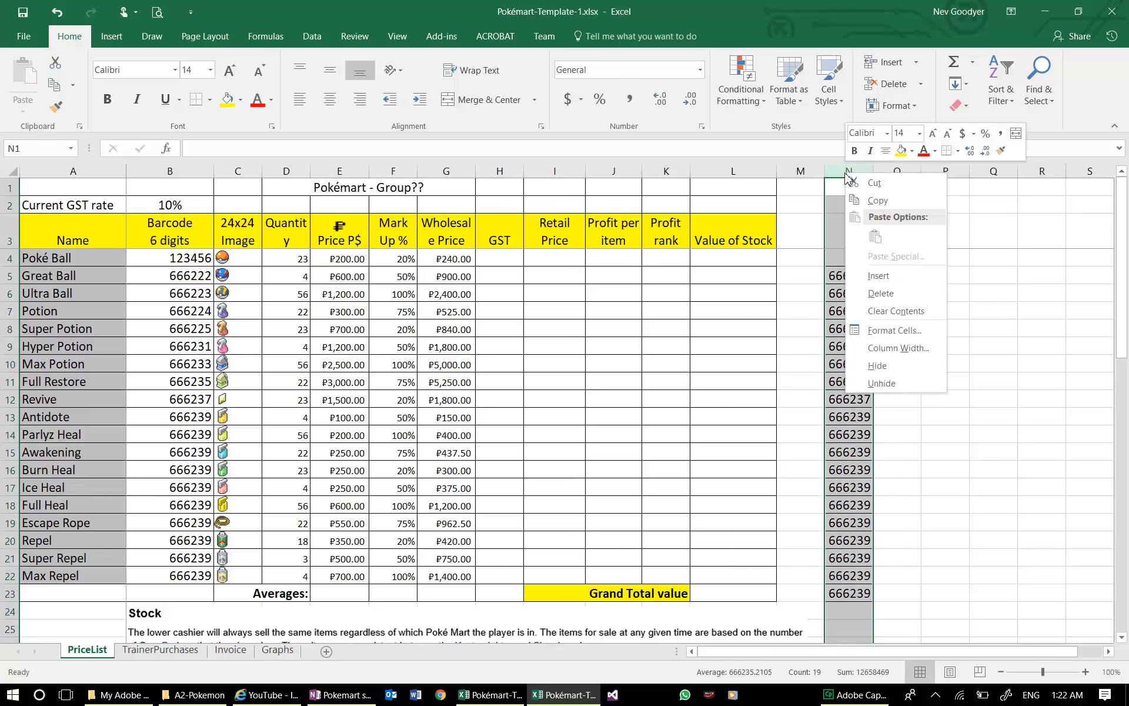
click(881, 293)
click(912, 410)
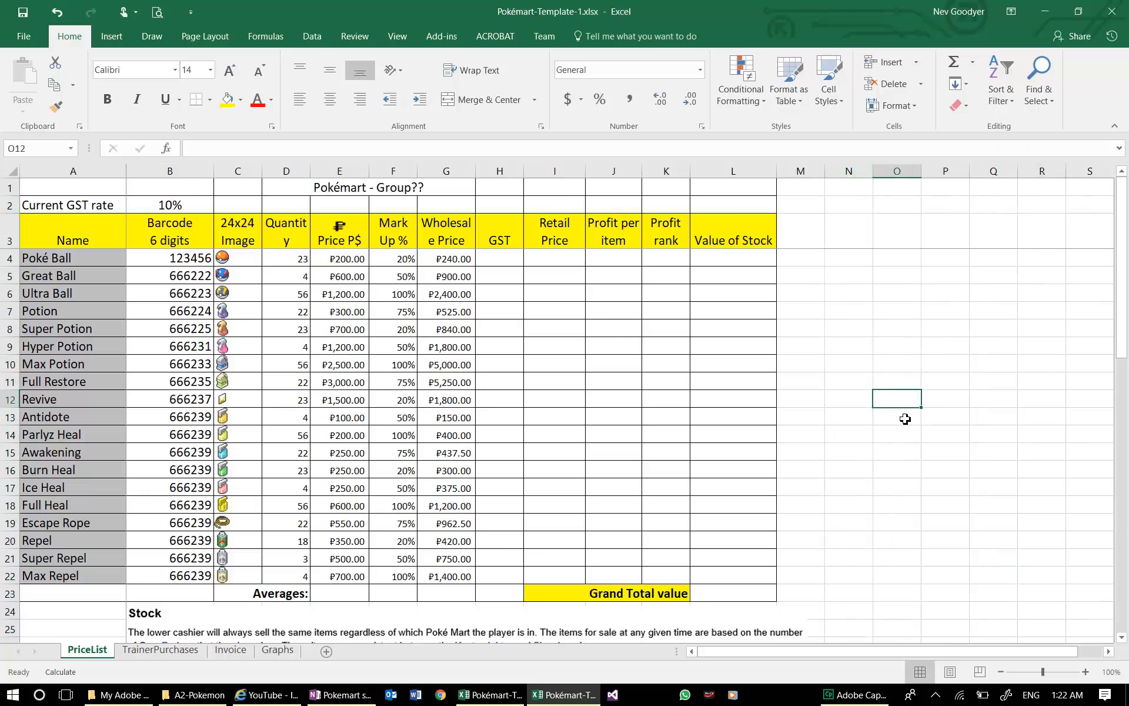